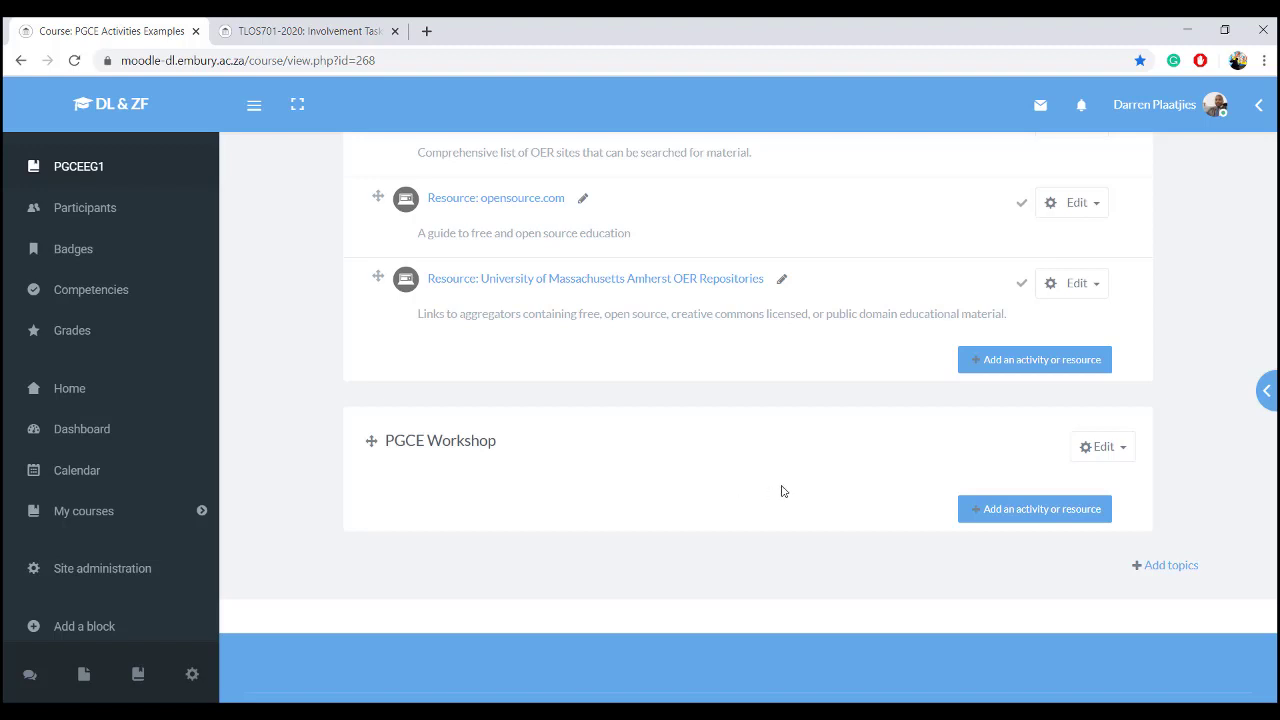
Add a new Assignment activity to the PGCE Workshop section of the course
left_click(1020, 512)
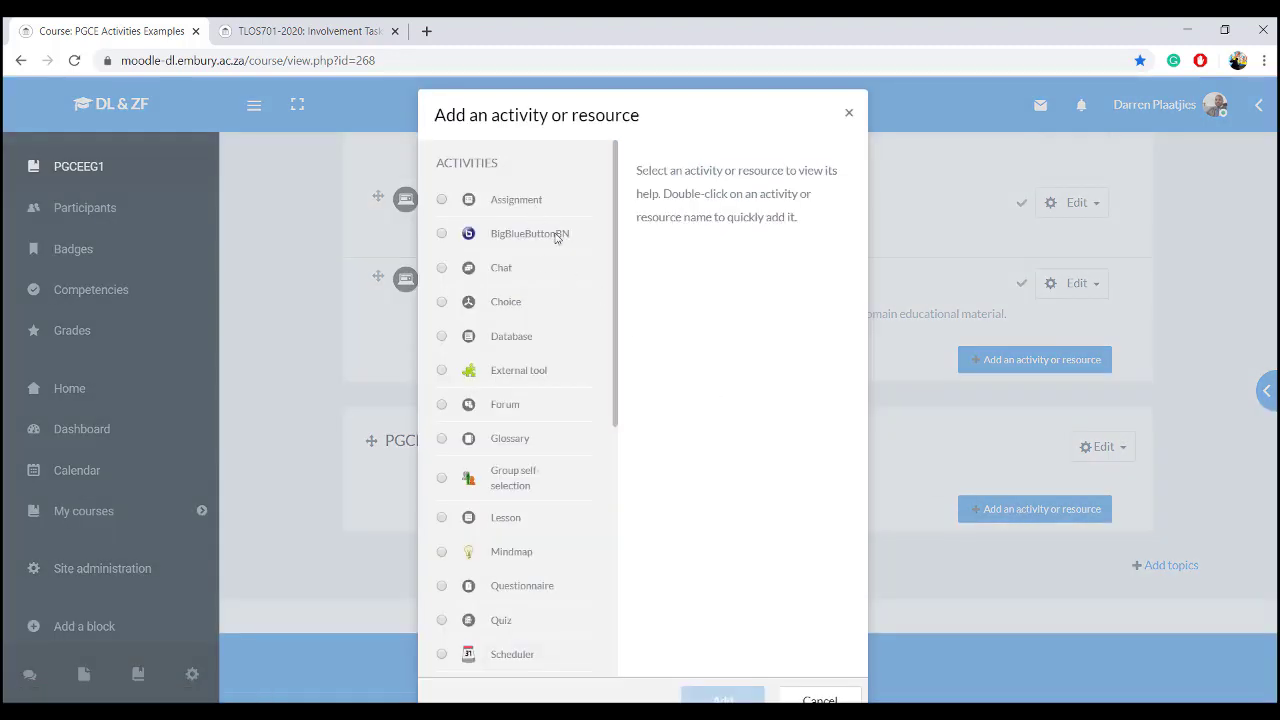
left_click(440, 200)
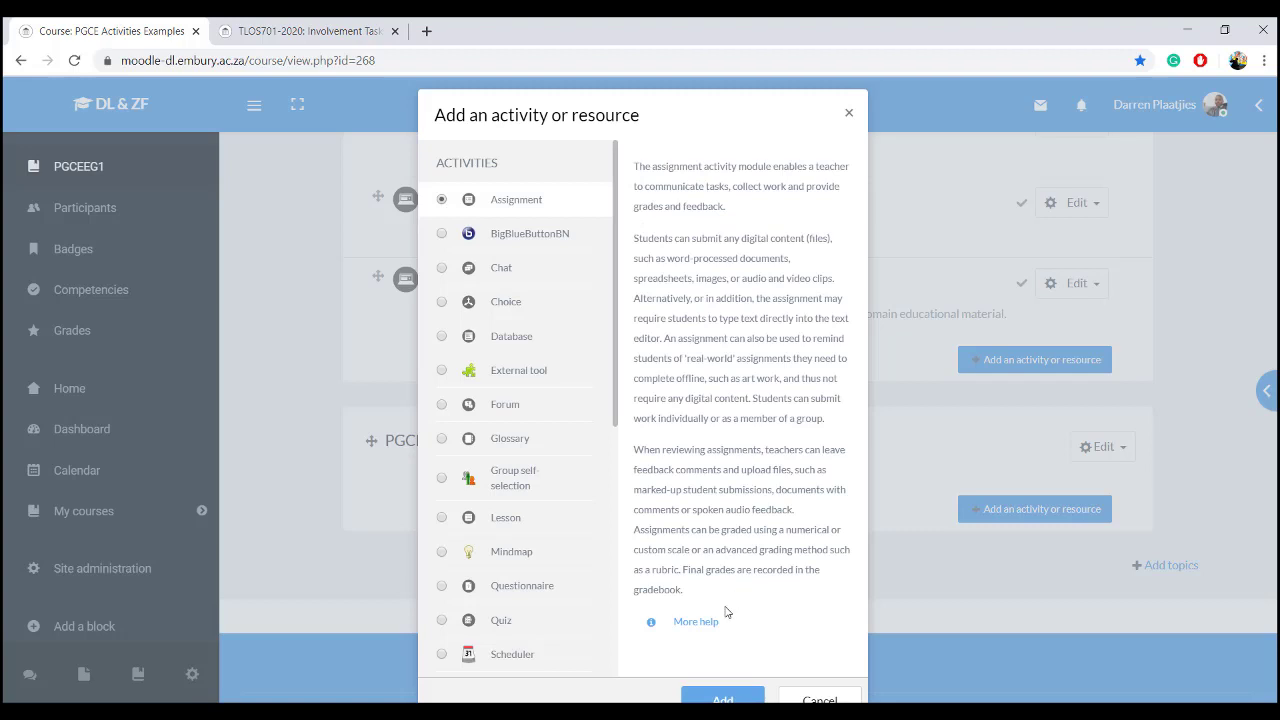
left_click(700, 698)
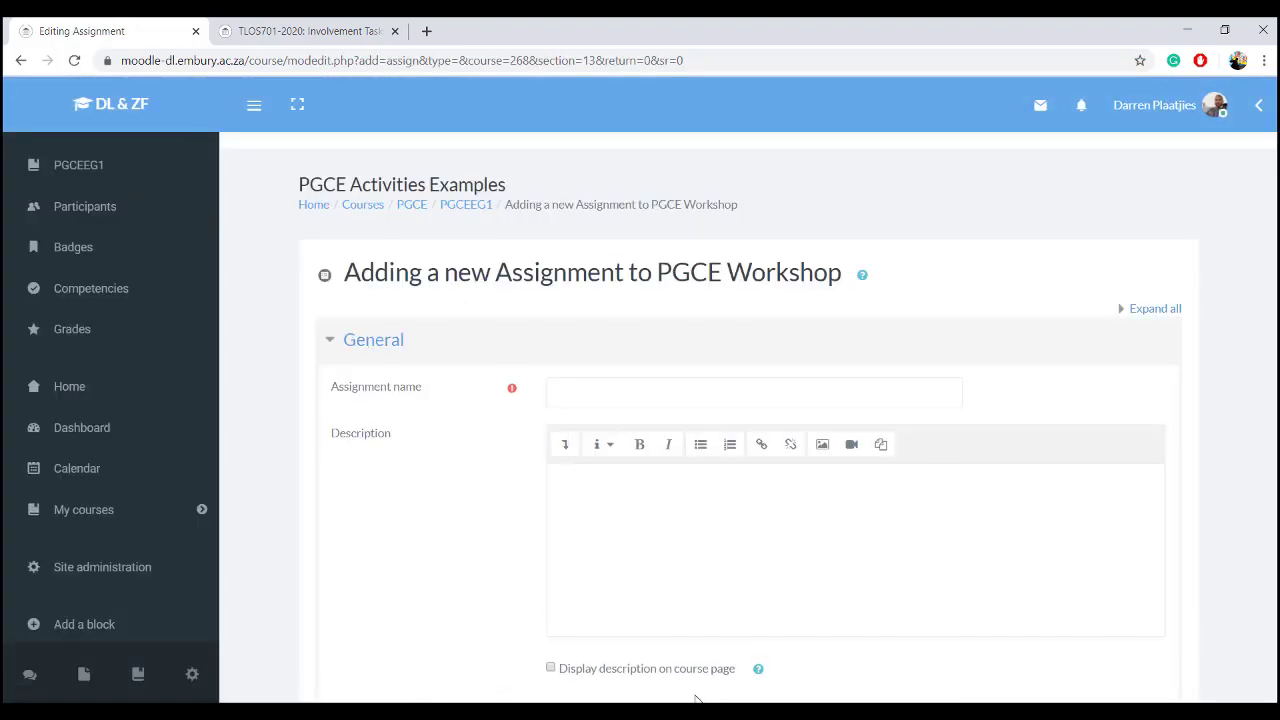
Enter "Assignment" as the assignment name in the General settings
left_click(556, 381)
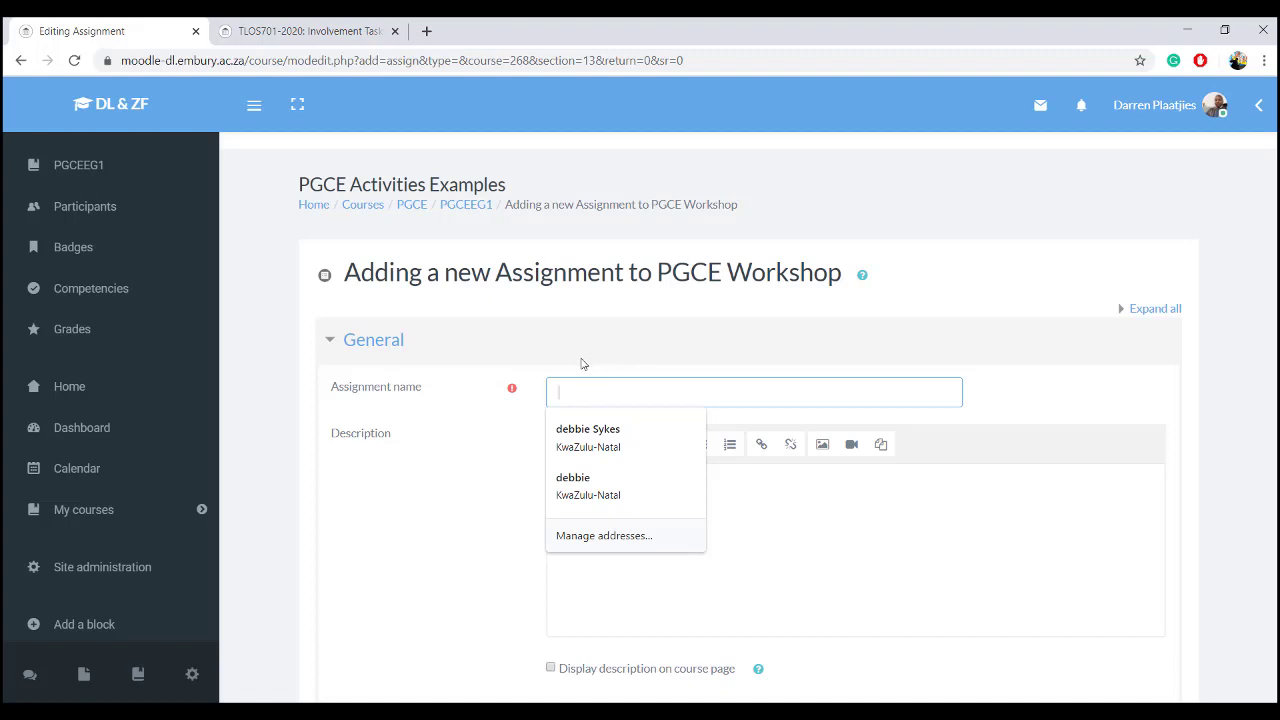
mouse_move(508, 387)
left_click(486, 463)
left_click(620, 378)
scroll(620, 378, "down", 3)
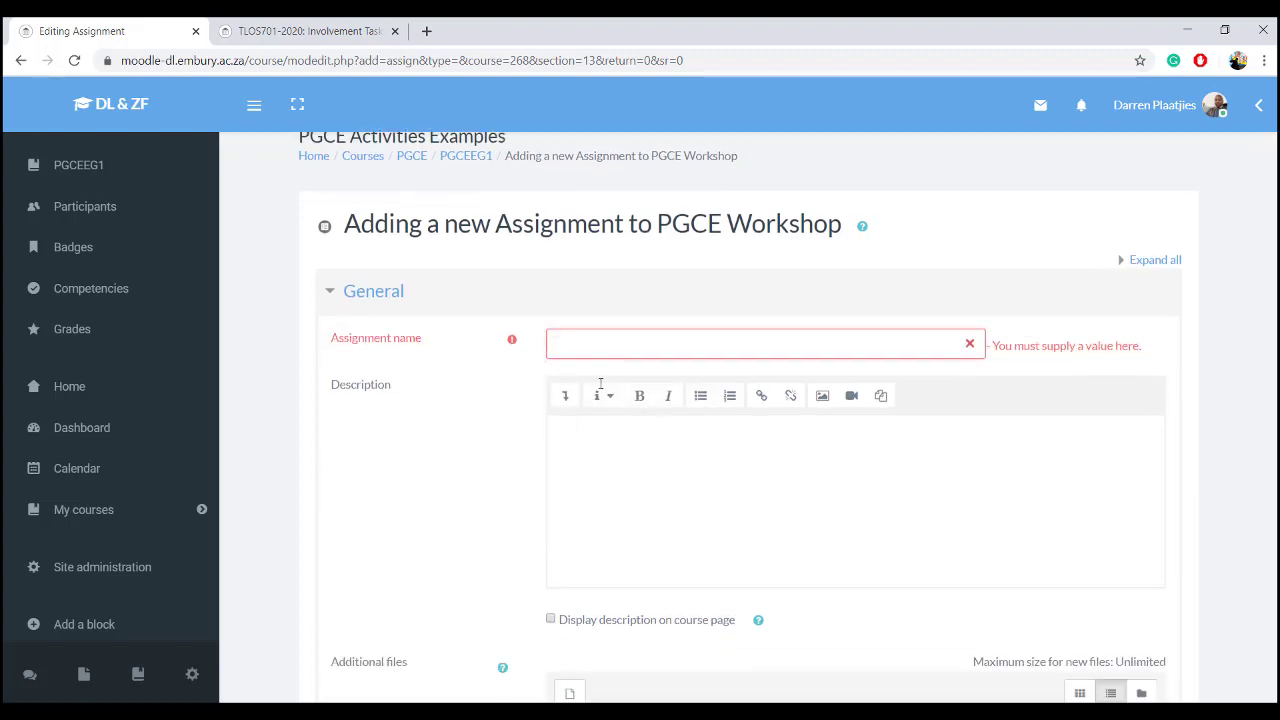
scroll(474, 383, "up", 2)
left_click(590, 310)
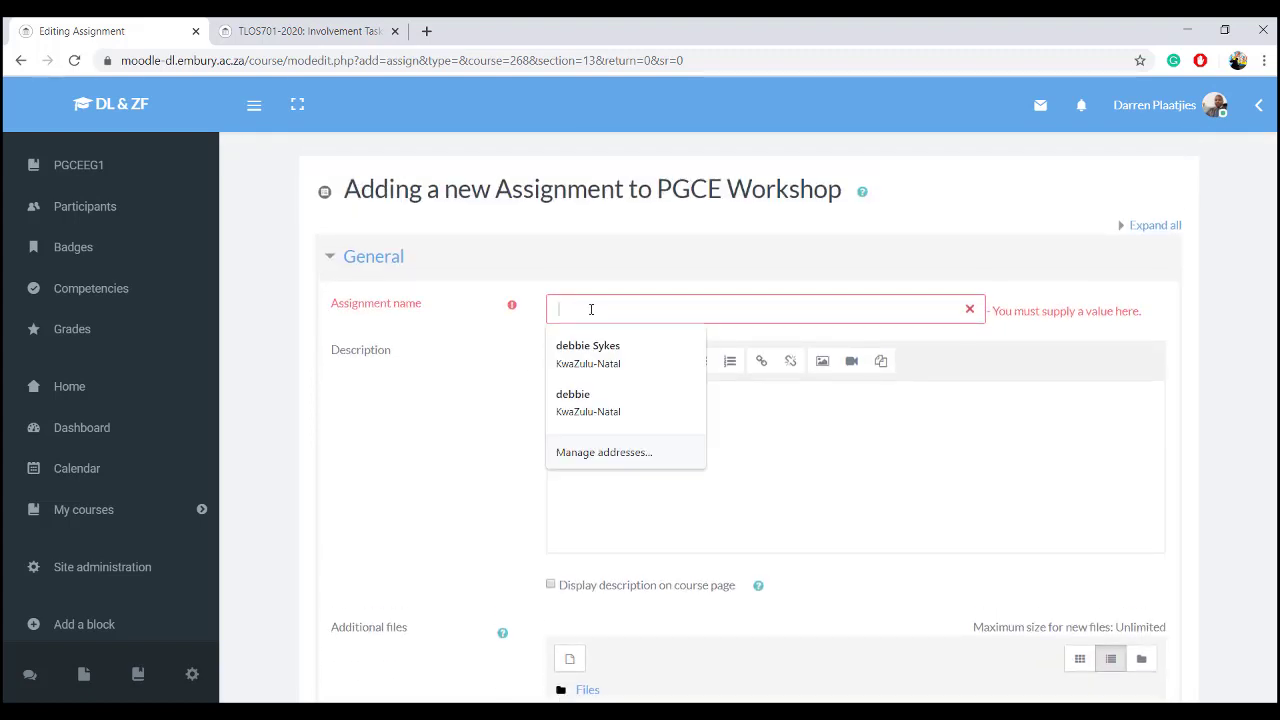
type("Assignment")
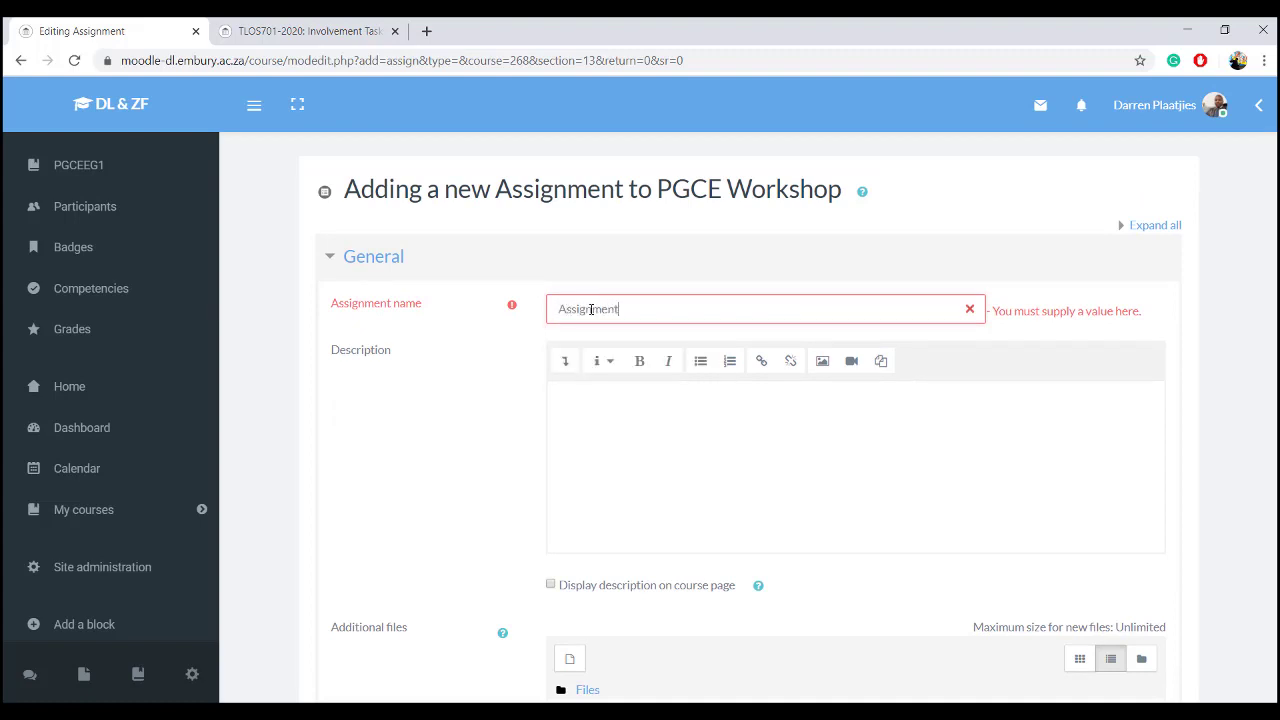
left_click(614, 414)
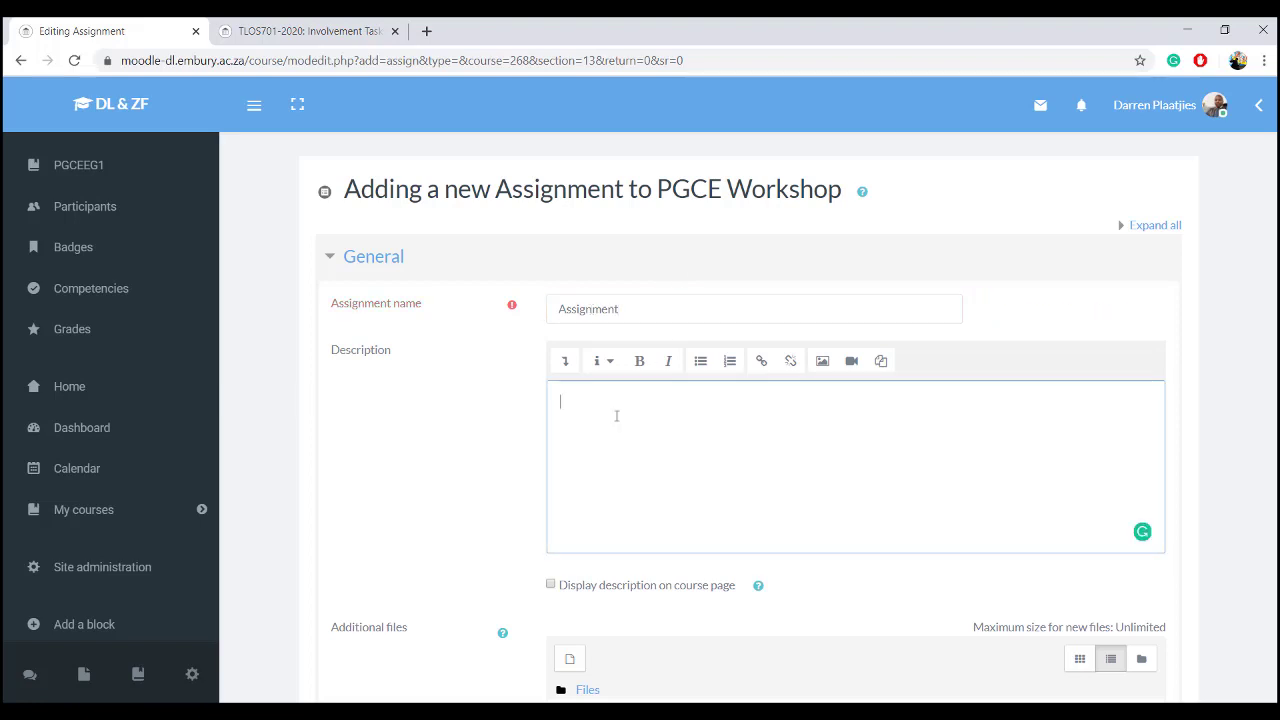
In the Availability settings, set the cut-off date to 6 March 2020 and disable the grading reminder date
scroll(618, 418, "down", 2)
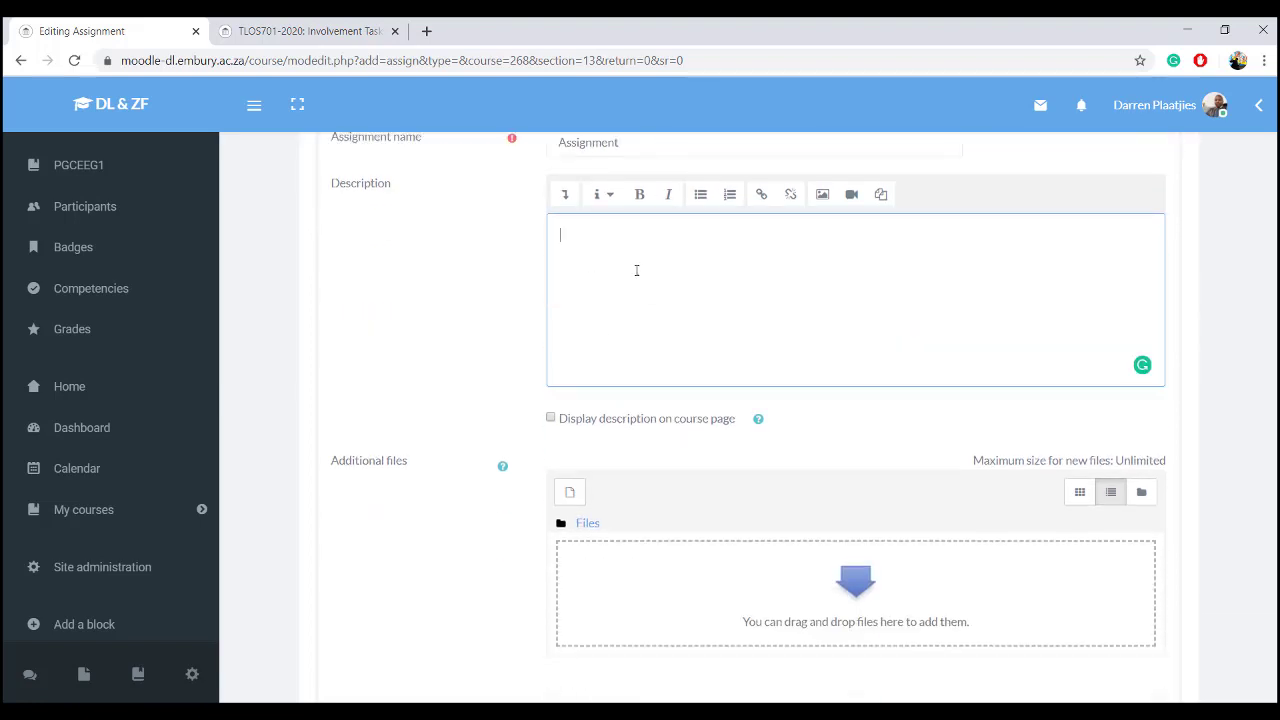
scroll(506, 337, "down", 1)
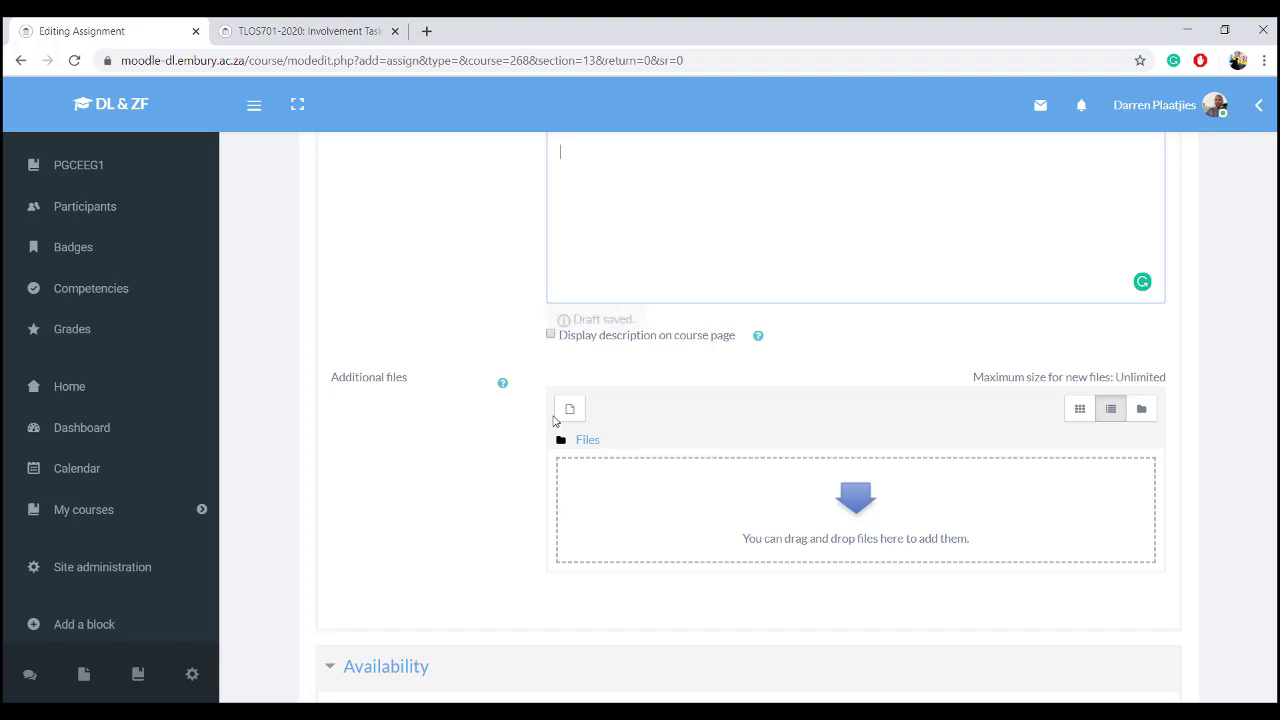
scroll(553, 420, "down", 4)
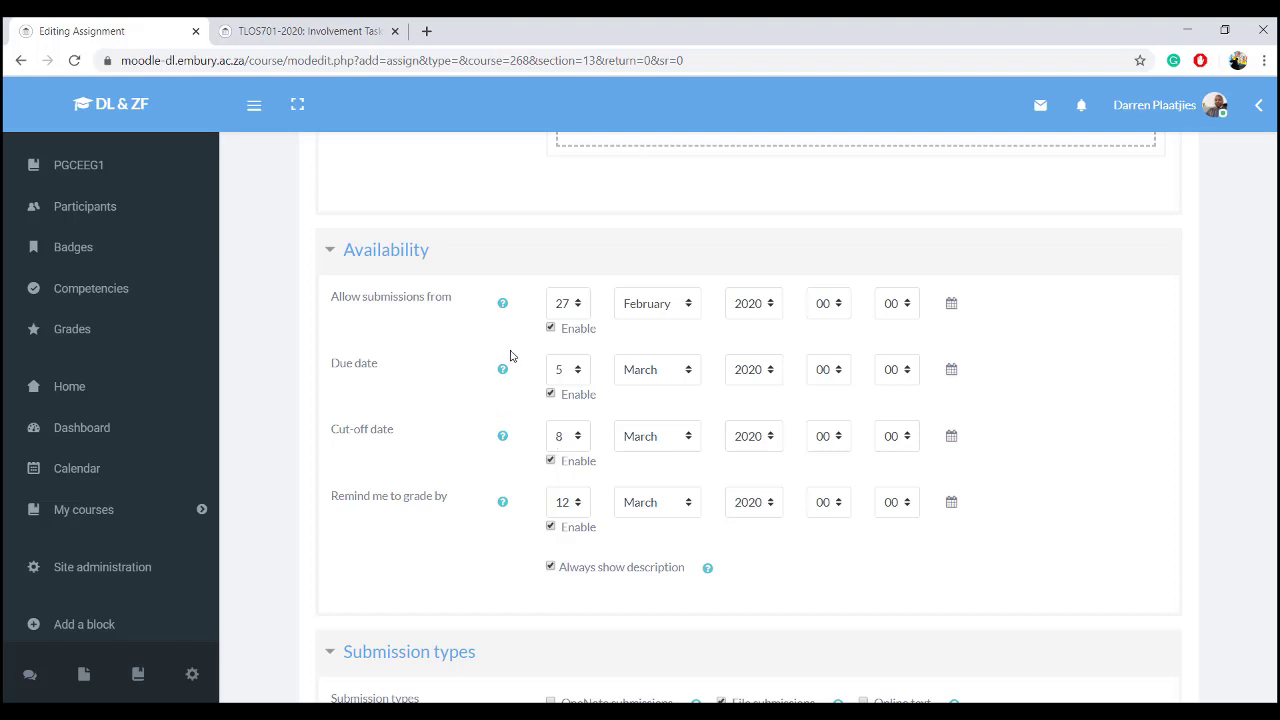
left_click(504, 313)
left_click(562, 436)
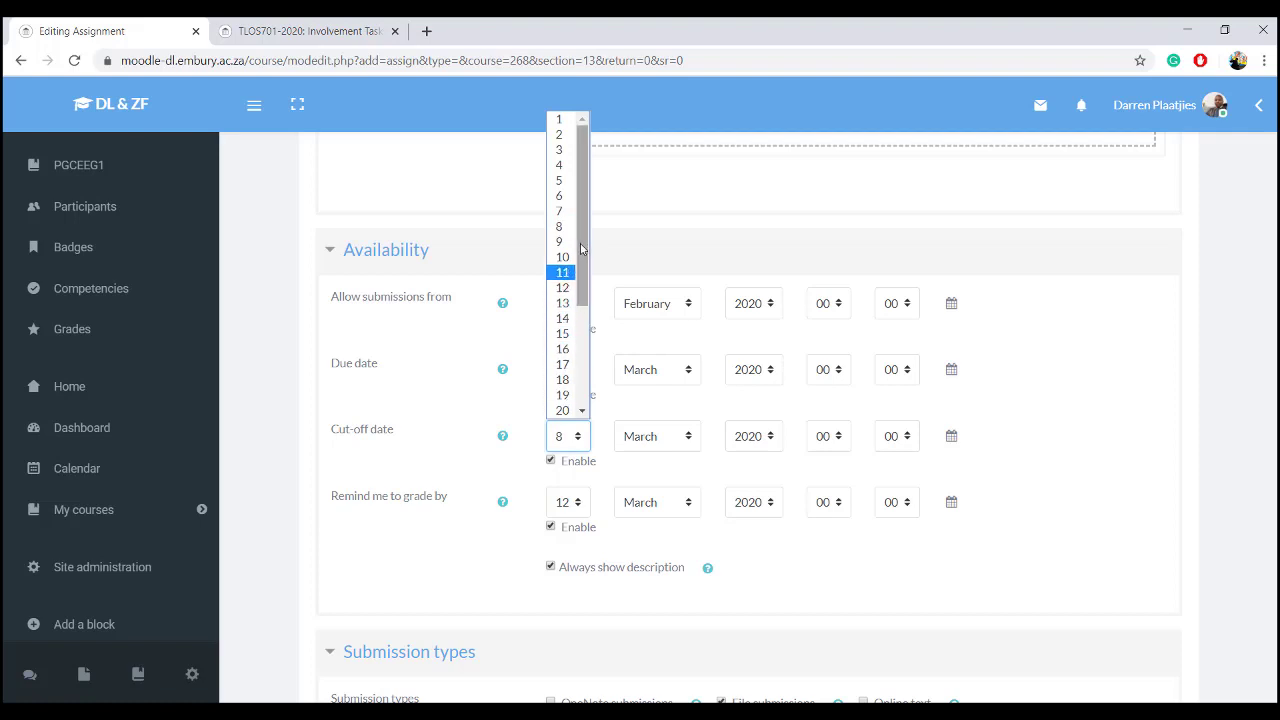
left_click(562, 196)
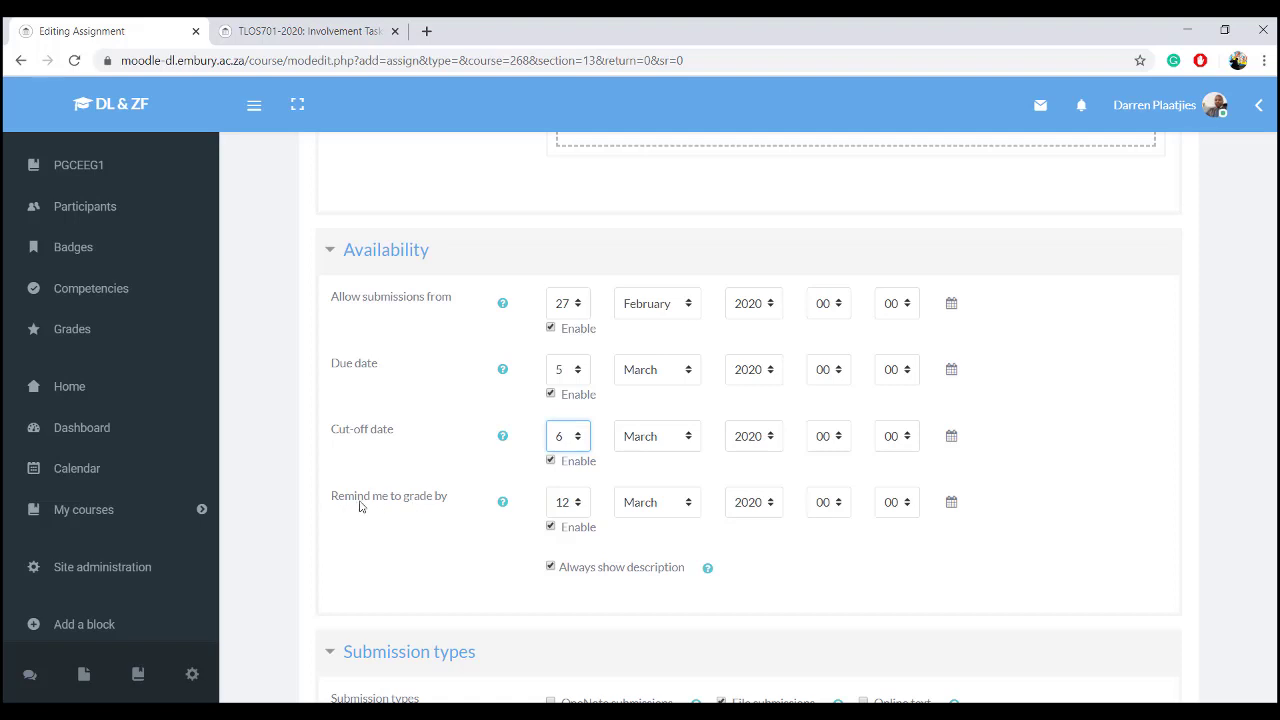
left_click(550, 526)
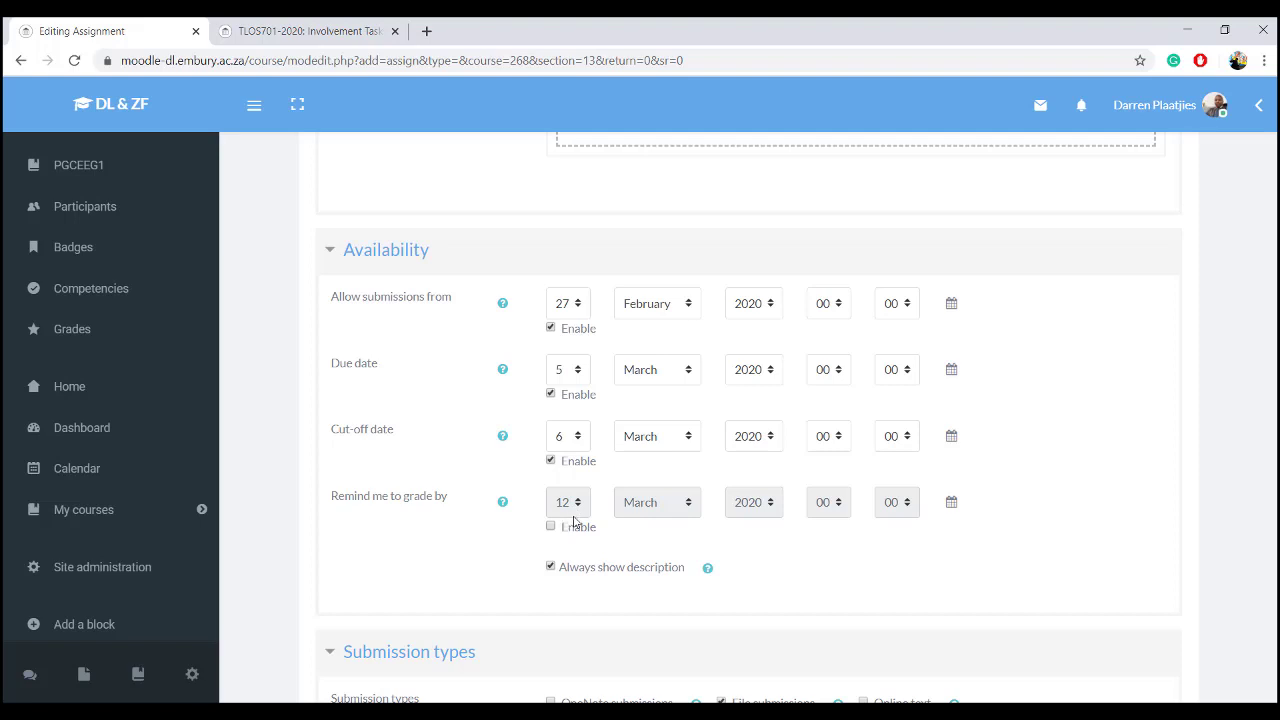
Enable both file submissions and online text as the assignment's submission types
scroll(562, 504, "down", 2)
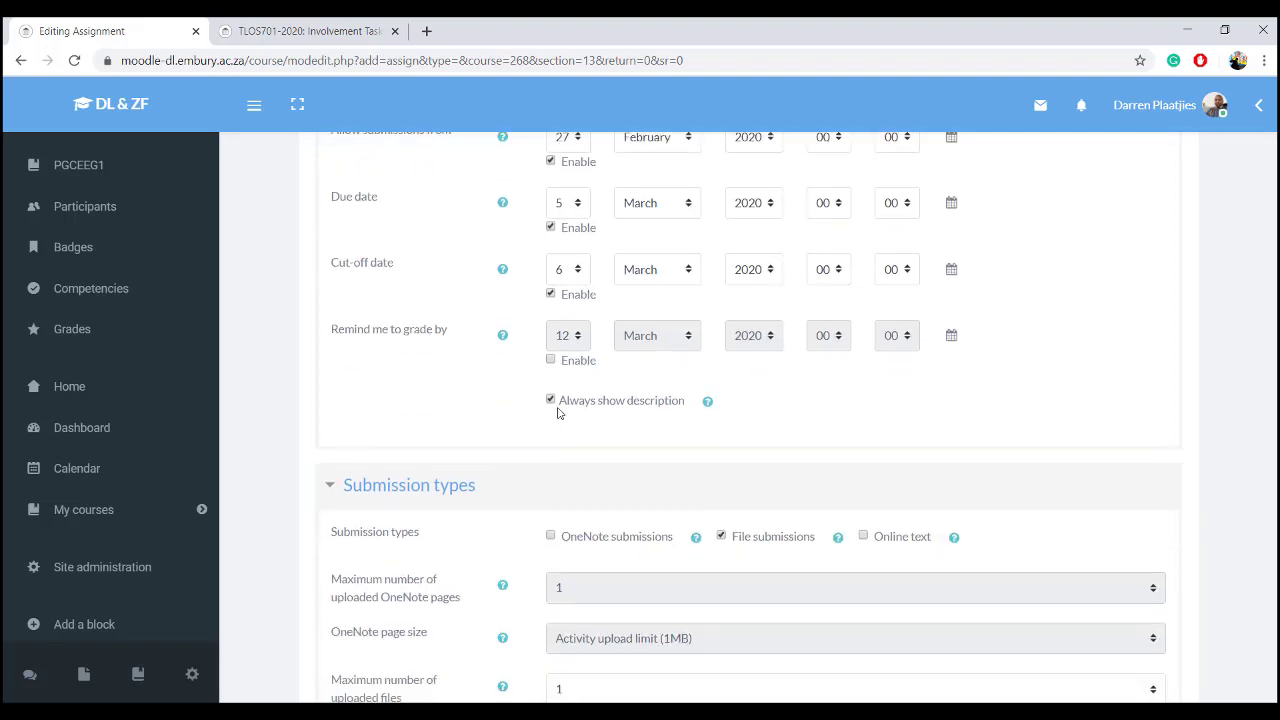
scroll(558, 392, "down", 1)
scroll(459, 376, "down", 1)
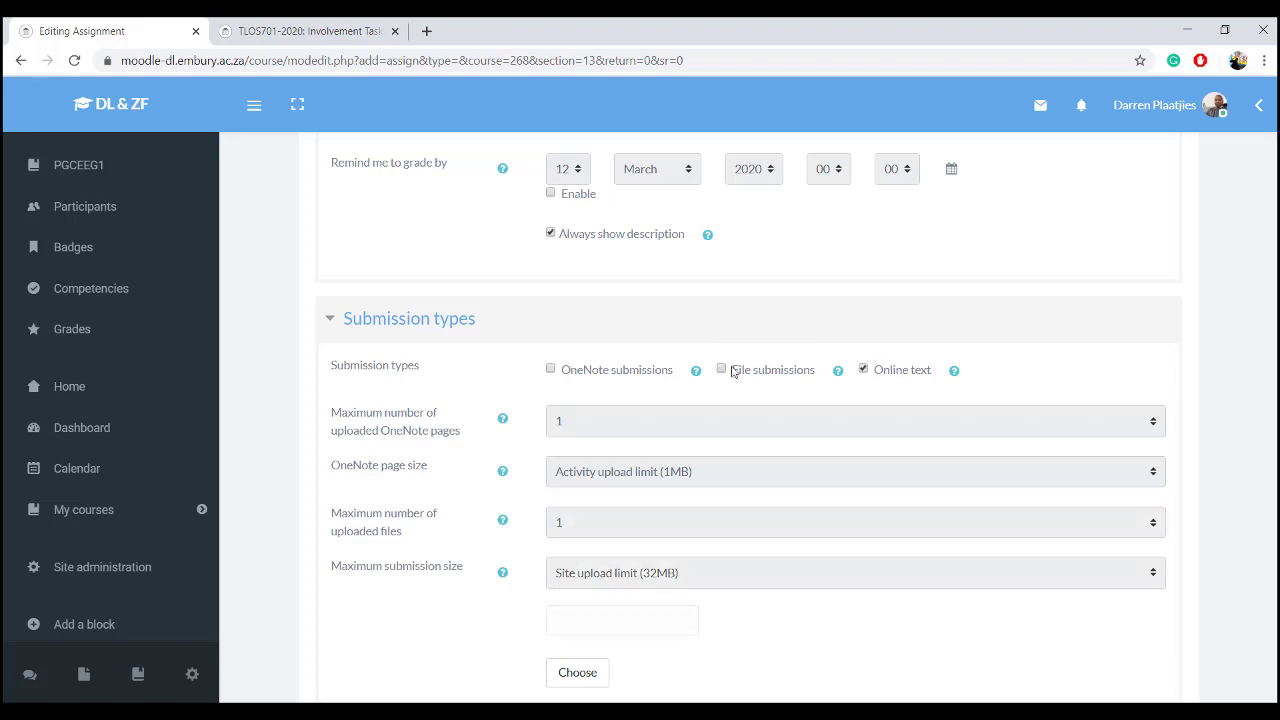
left_click(862, 368)
left_click(767, 379)
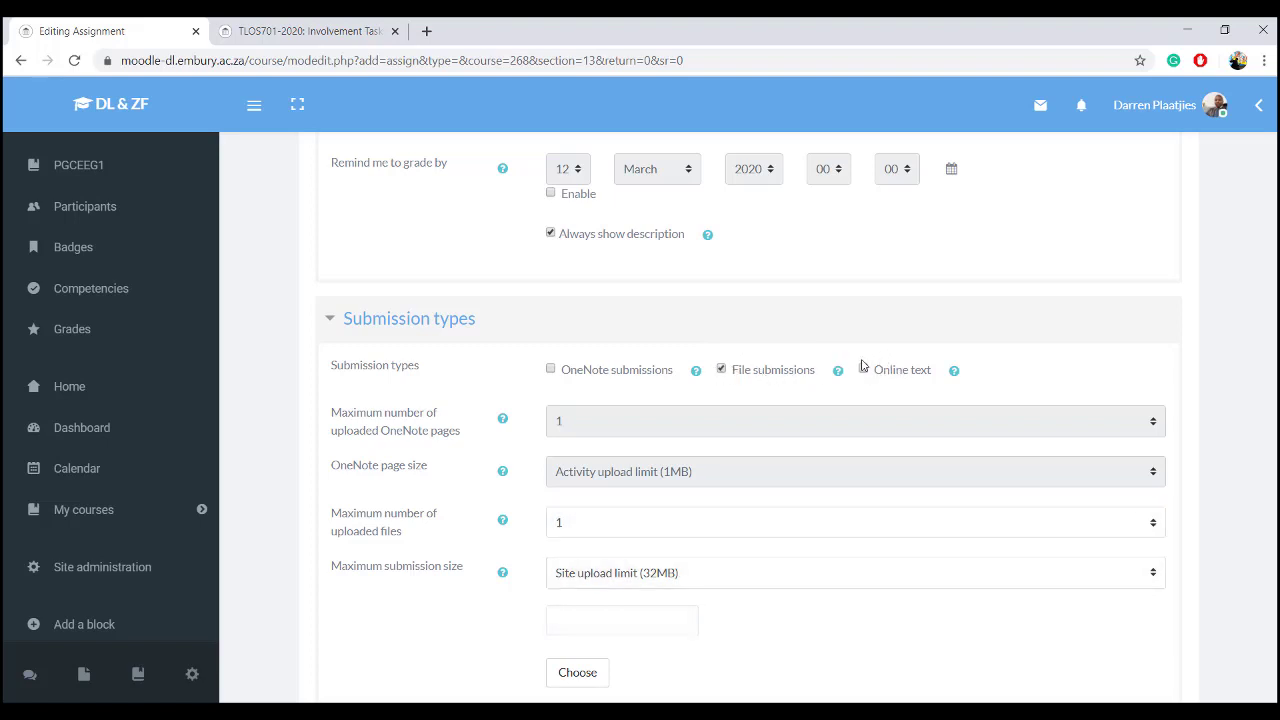
left_click(864, 369)
Expand the feedback types and switch the Feedback files option on and back off
scroll(704, 371, "down", 2)
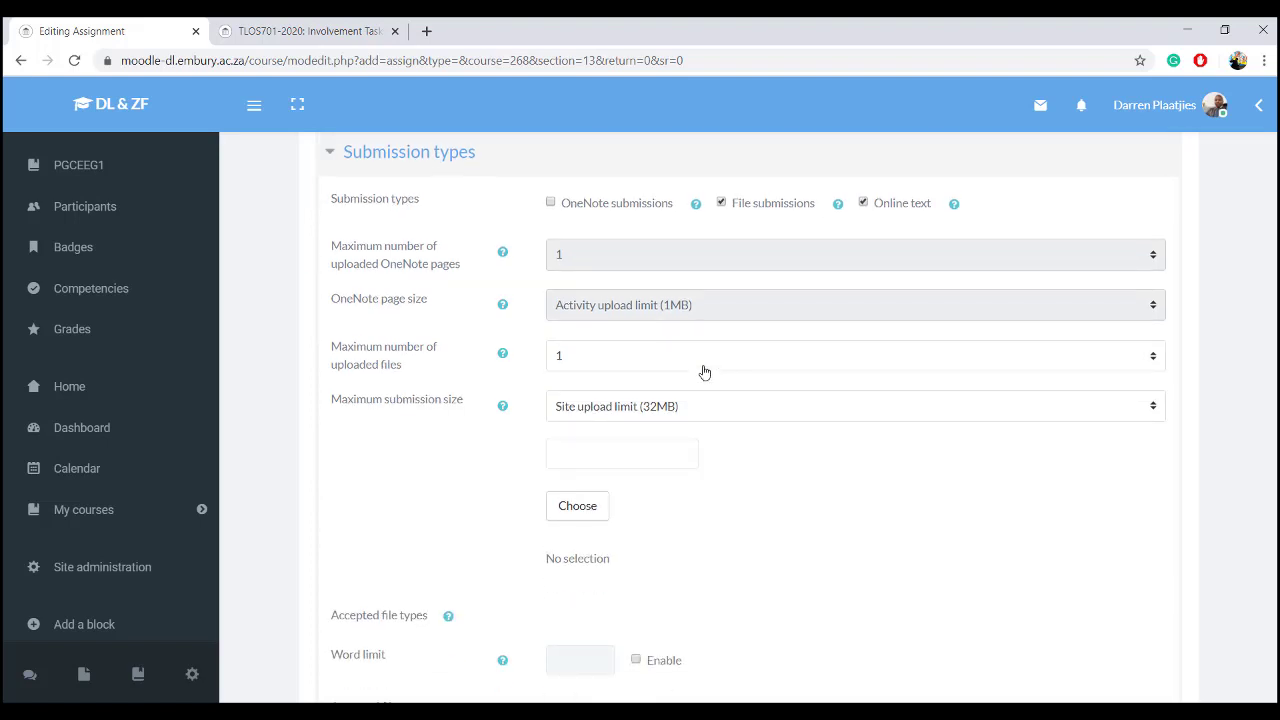
scroll(605, 312, "down", 5)
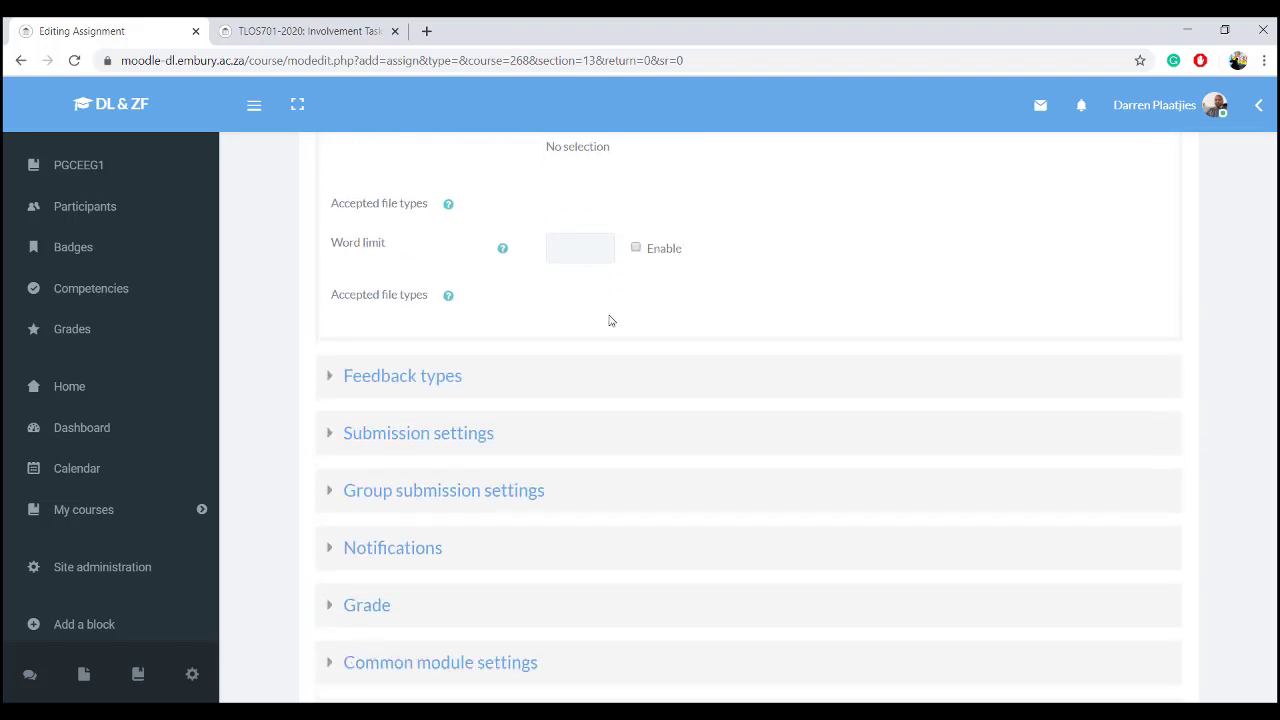
scroll(611, 320, "down", 1)
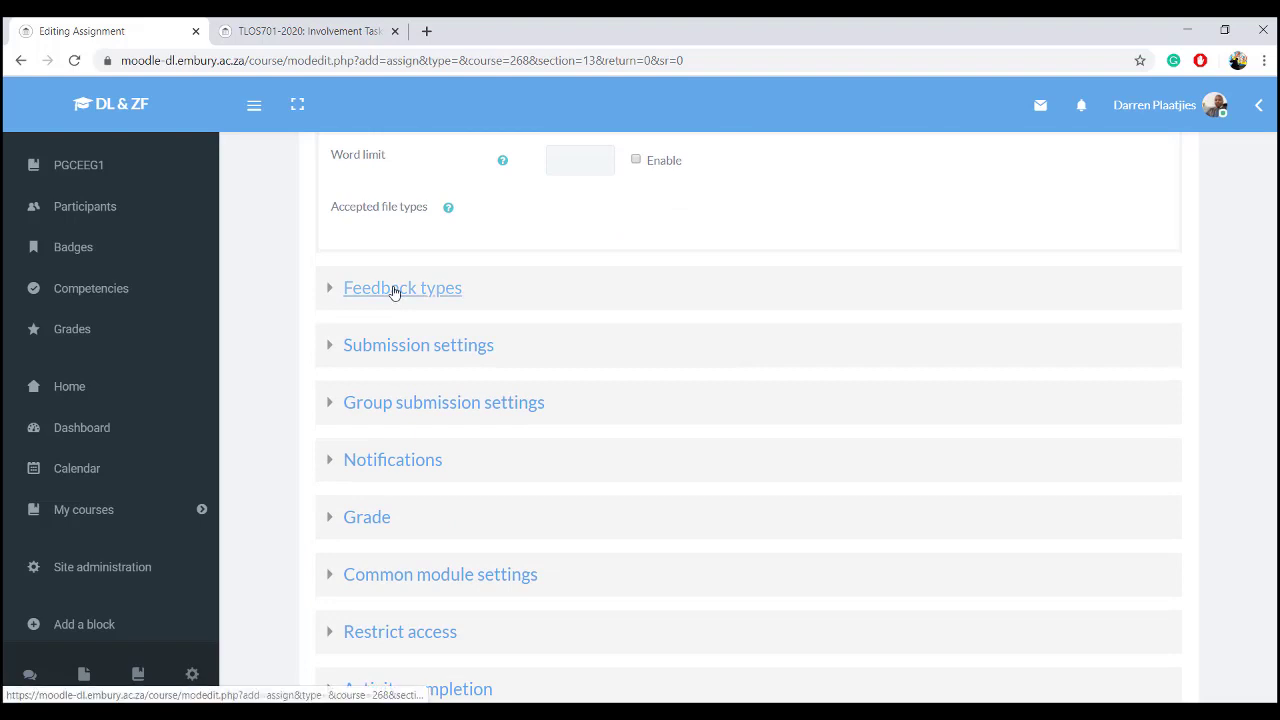
left_click(394, 290)
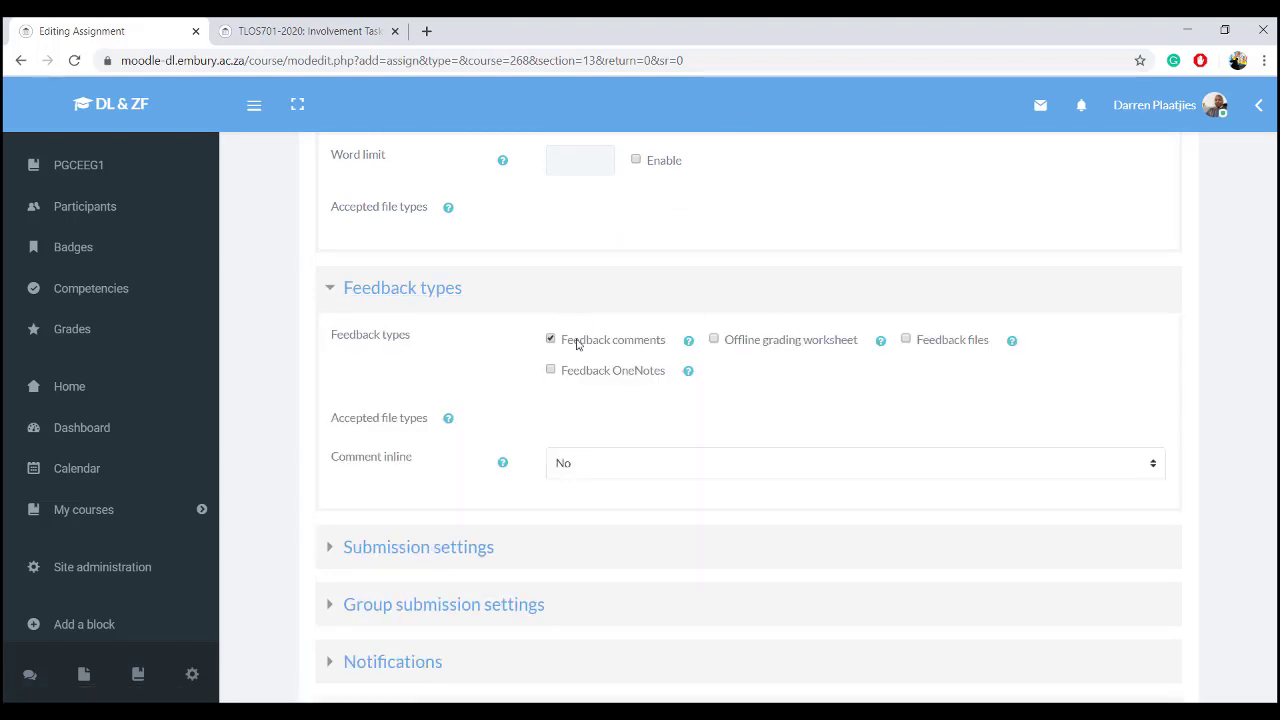
left_click(907, 340)
left_click(906, 339)
Expand the submission settings and examine the submit button, submission statement and attempt options
left_click(449, 547)
scroll(446, 555, "down", 2)
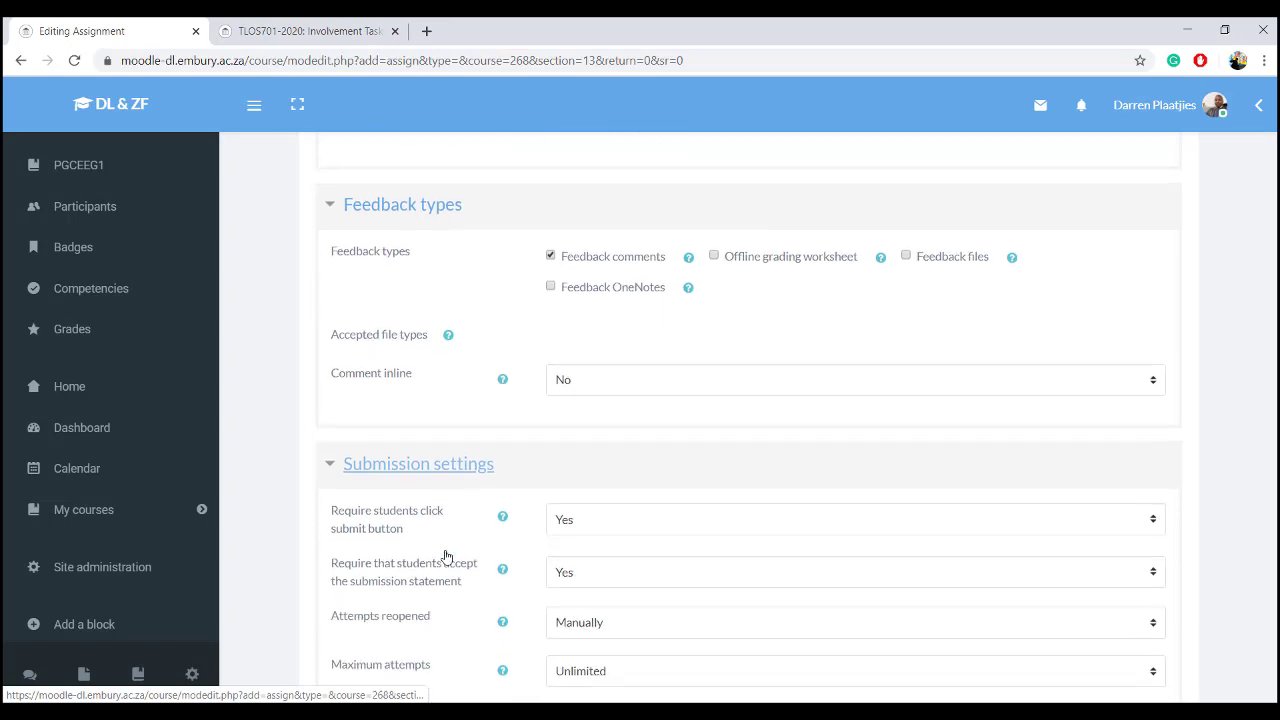
scroll(446, 556, "down", 1)
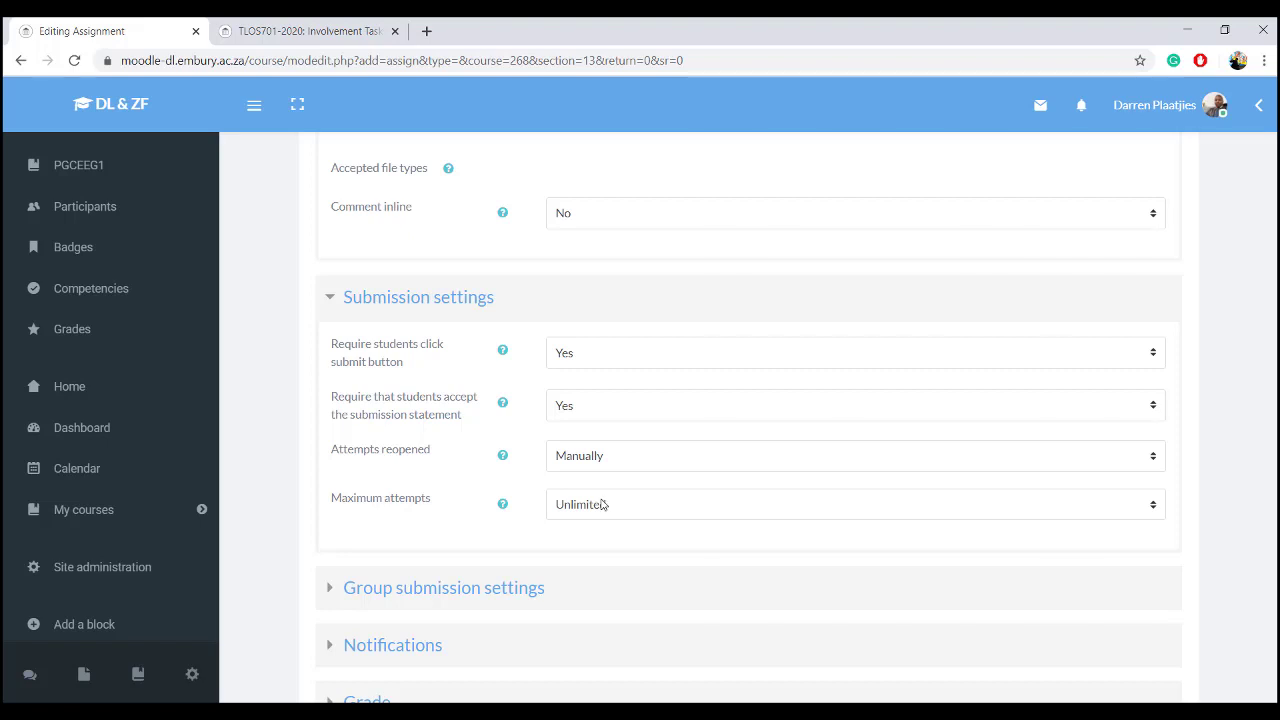
scroll(599, 512, "down", 1)
scroll(599, 512, "down", 1)
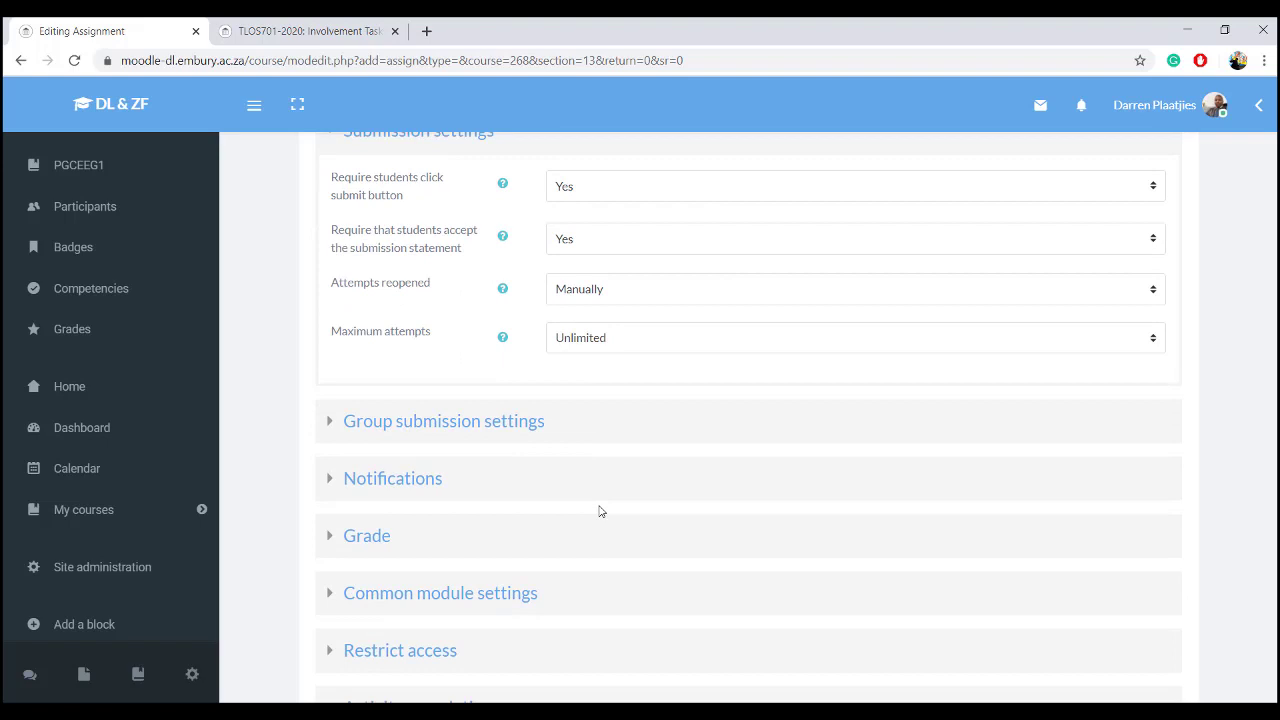
In the group submission settings, set students to submit in groups and require a group to make a submission
left_click(517, 424)
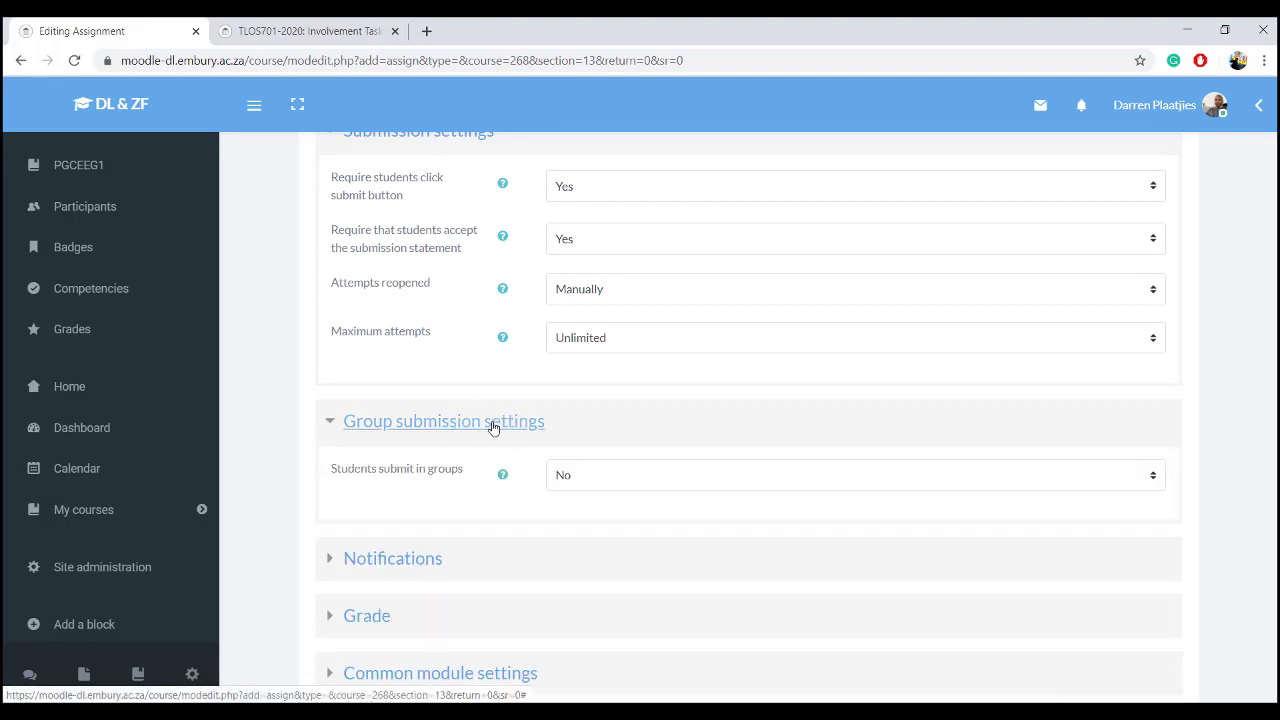
left_click(593, 484)
left_click(591, 514)
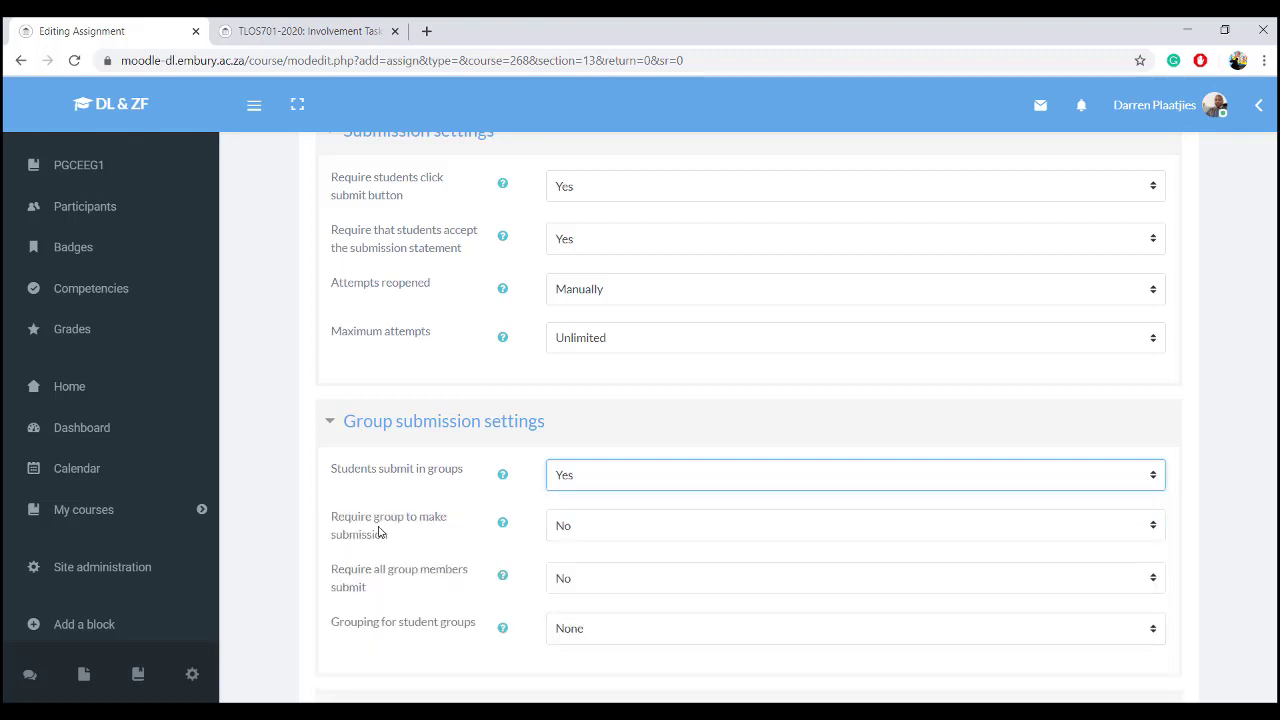
left_click(580, 528)
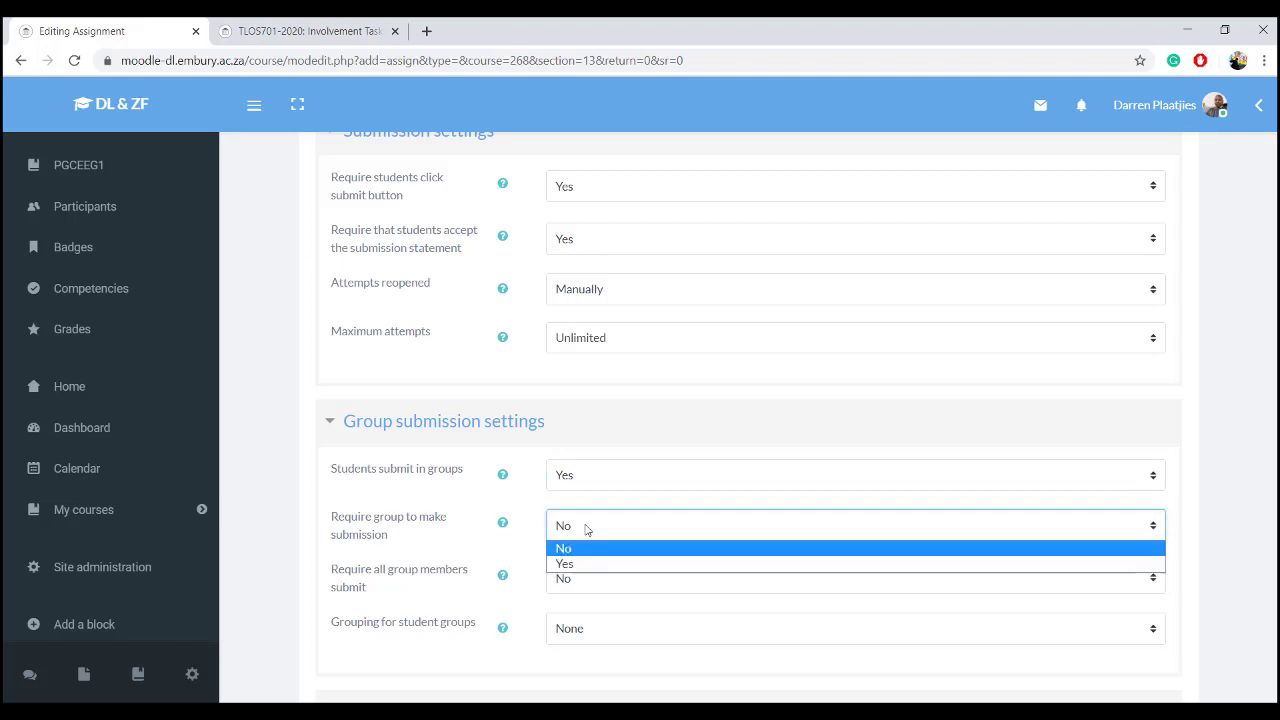
left_click(577, 566)
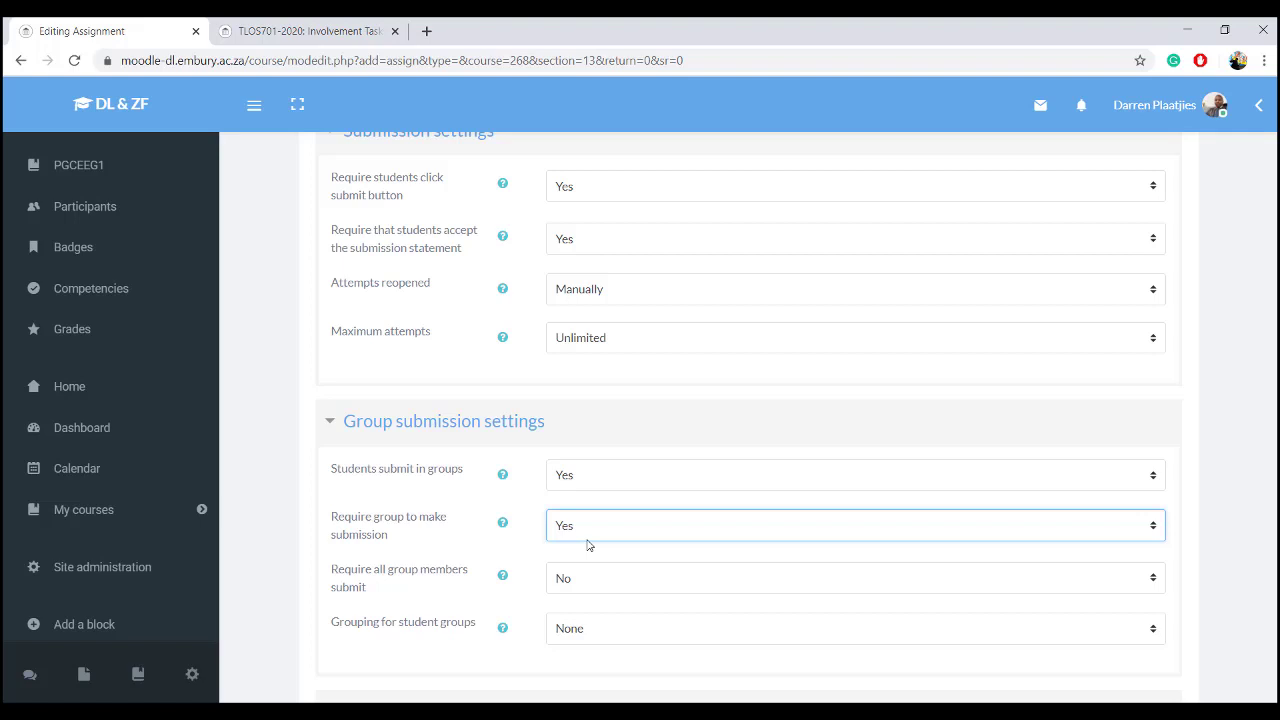
In the notification settings, set the default for "Notify students" to No
scroll(588, 545, "down", 3)
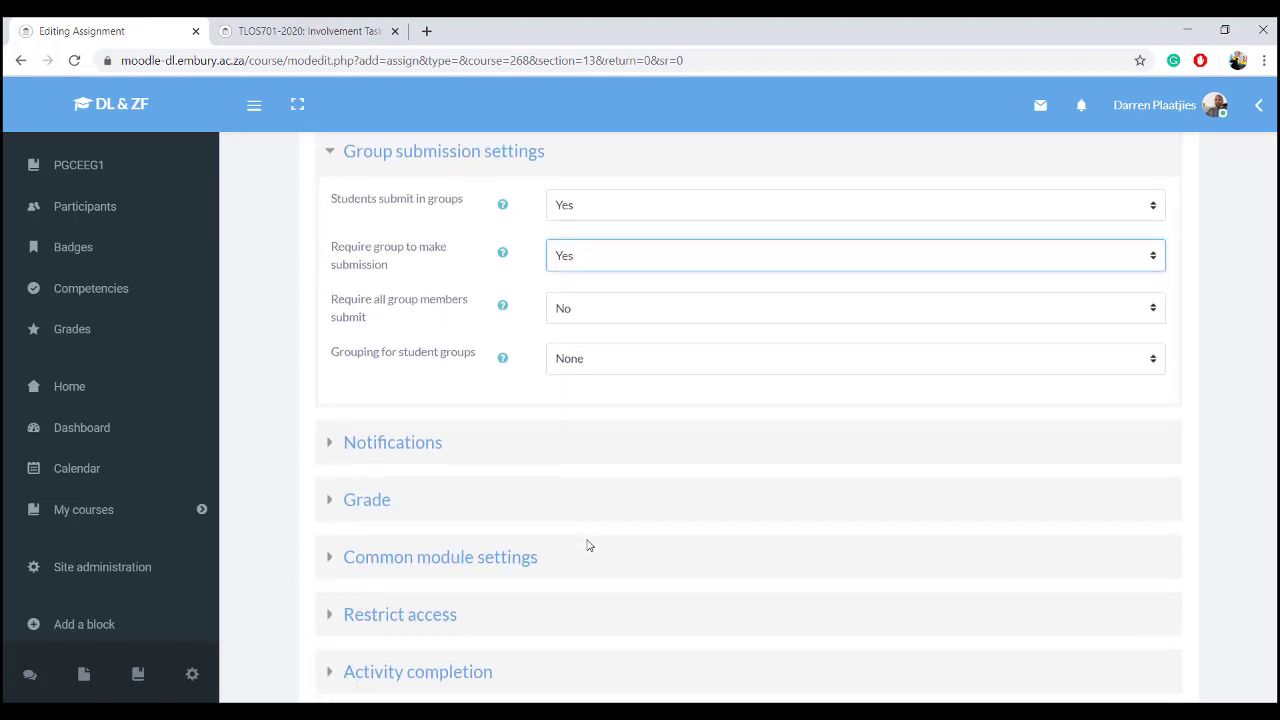
left_click(349, 389)
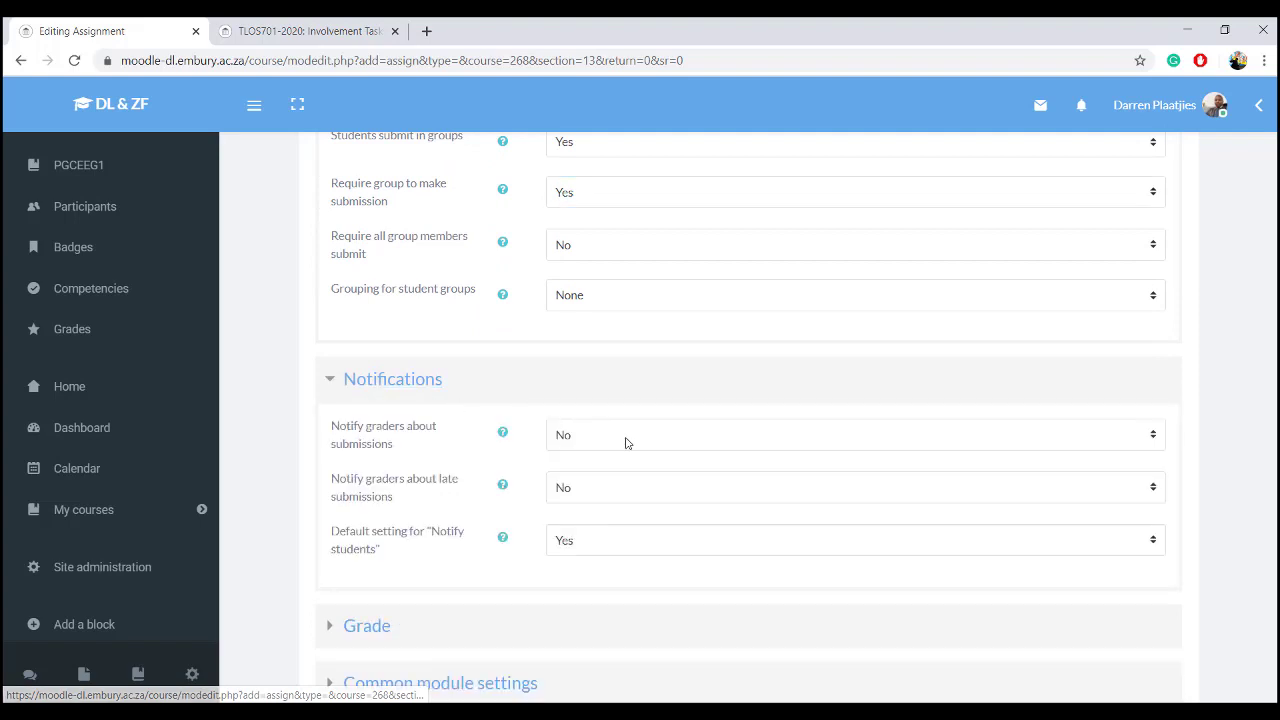
left_click(601, 543)
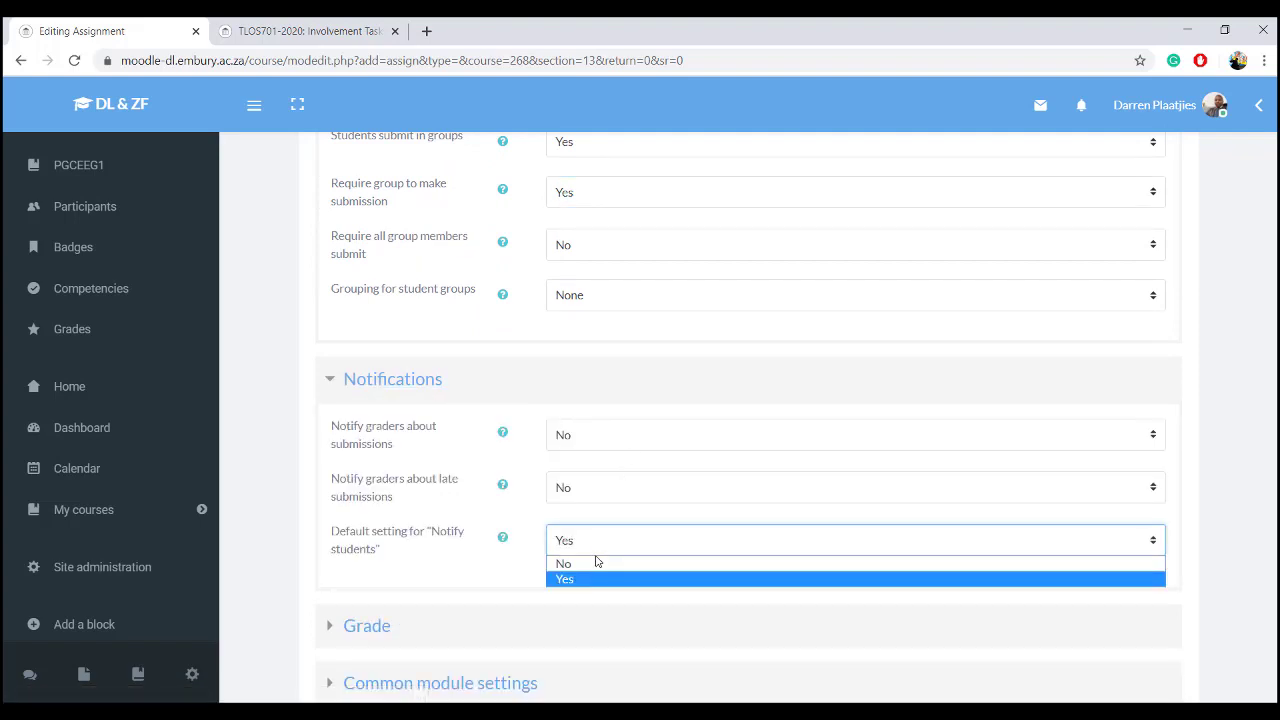
left_click(592, 566)
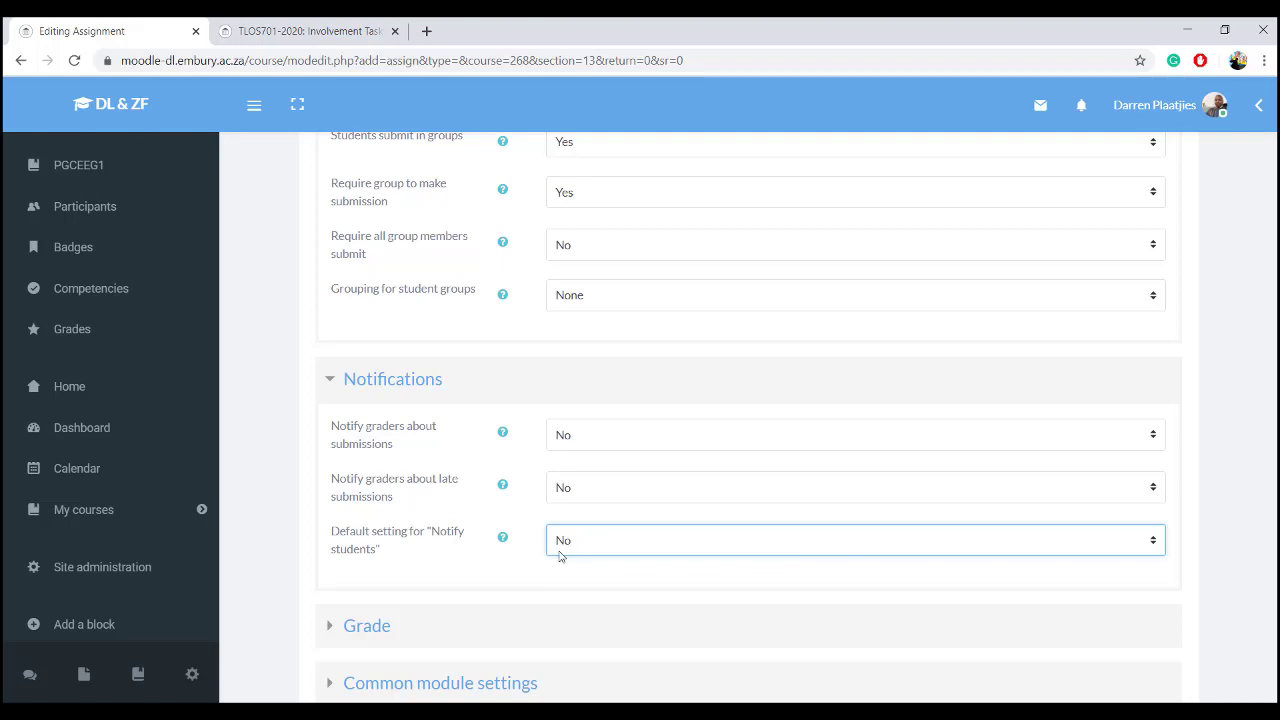
Expand the grade settings and examine the grade type, the available grading methods, and the blind marking and marking workflow options
scroll(527, 557, "down", 2)
scroll(527, 555, "down", 1)
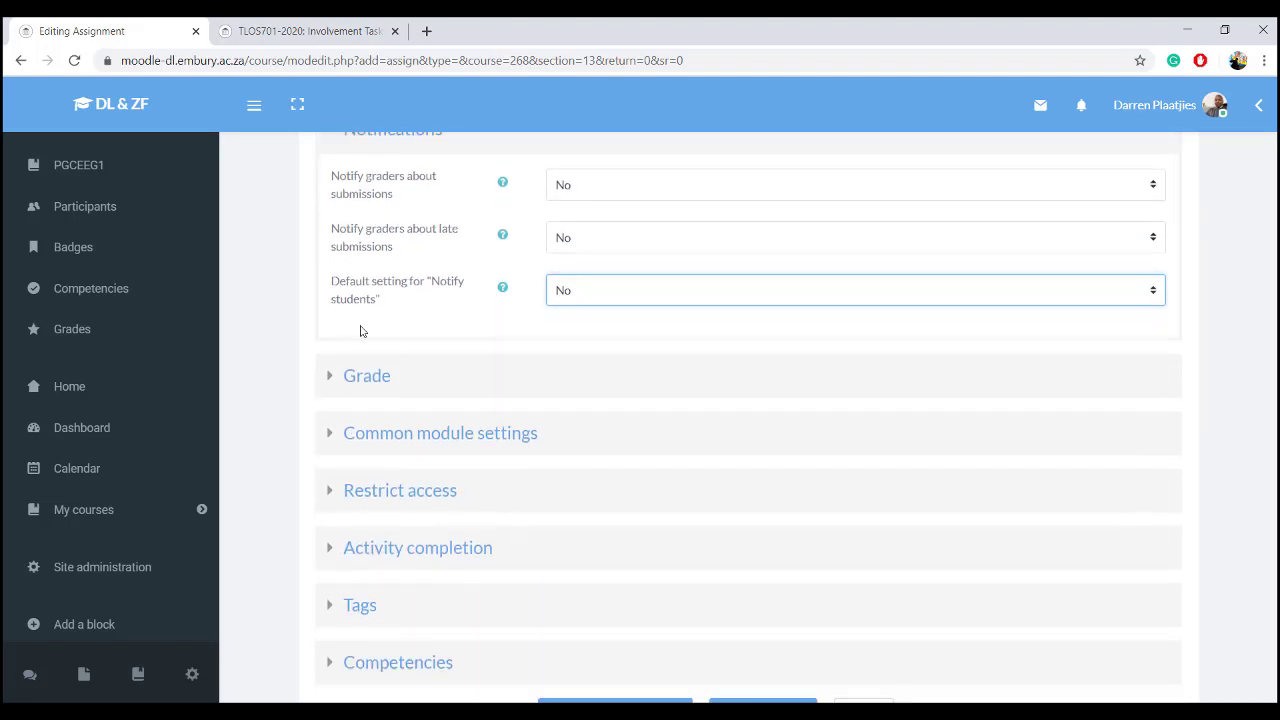
left_click(357, 384)
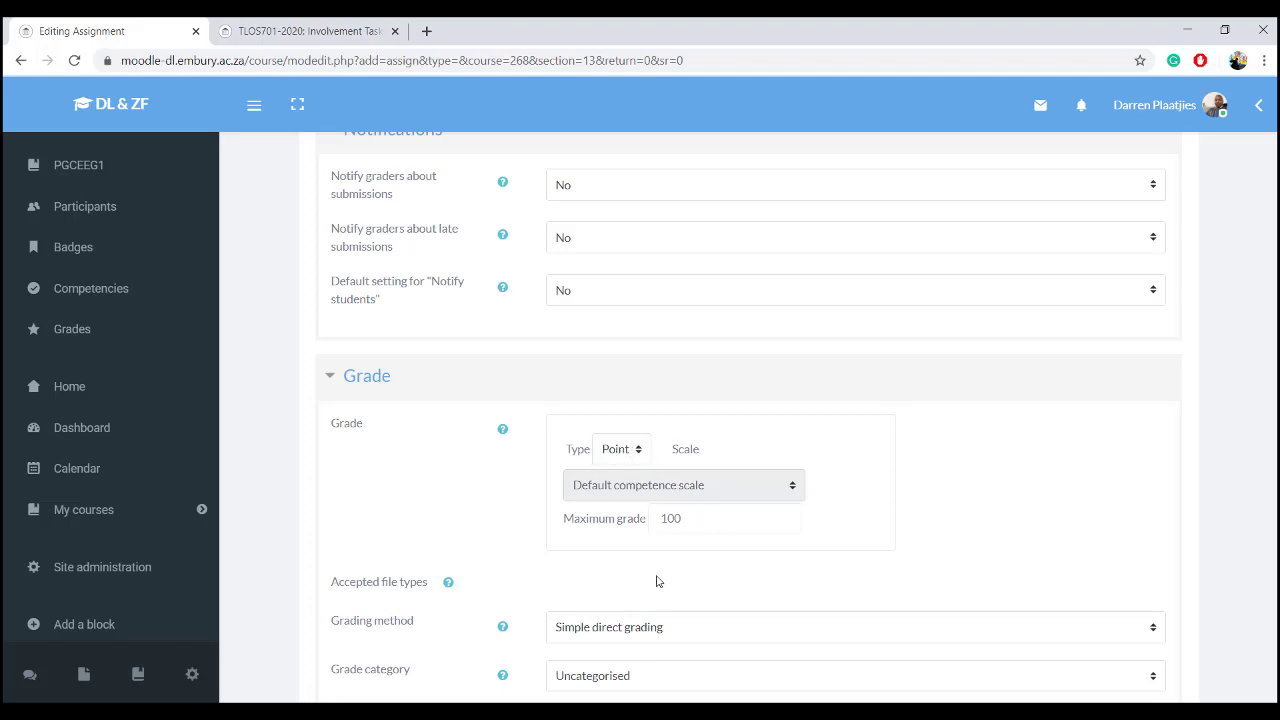
scroll(660, 563, "down", 1)
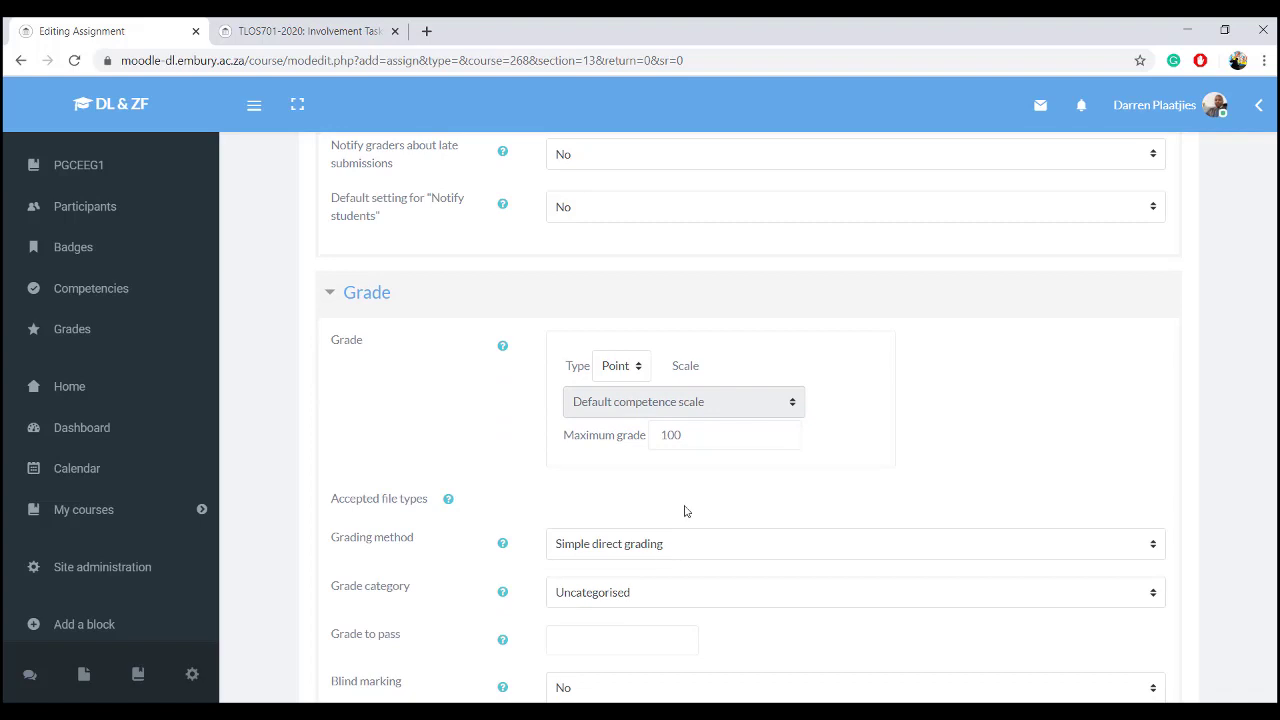
left_click(598, 548)
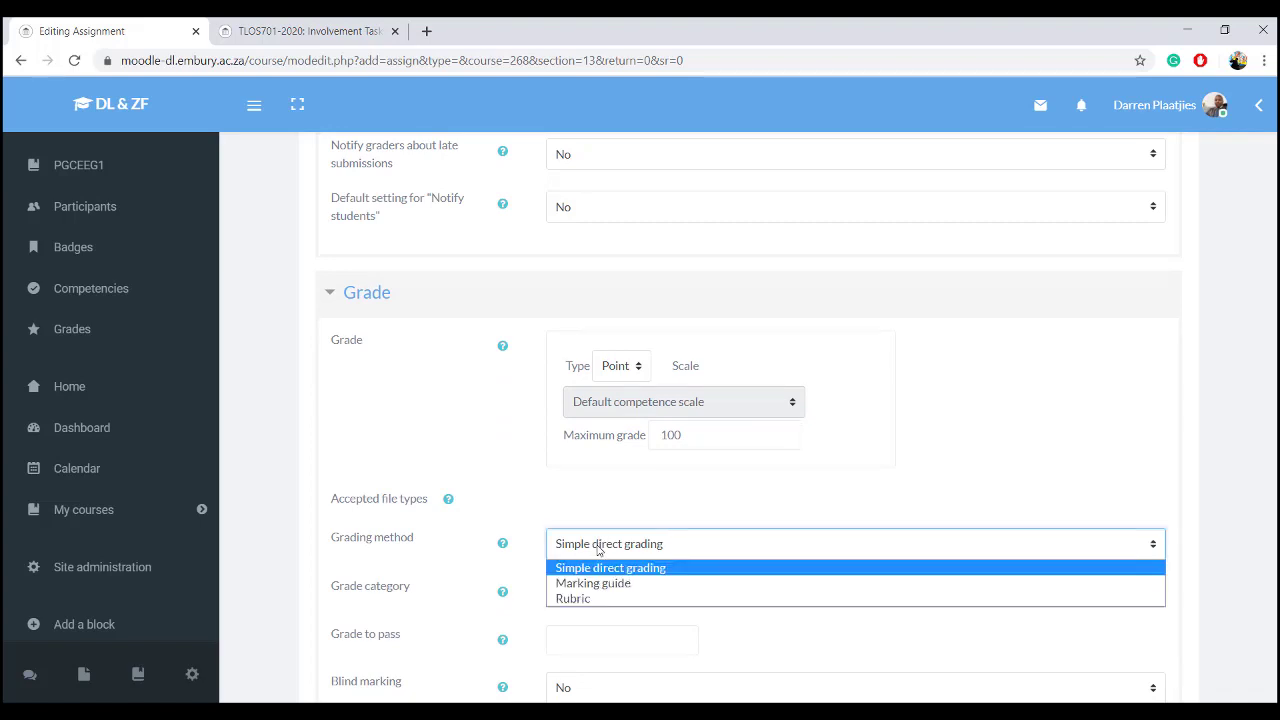
left_click(598, 548)
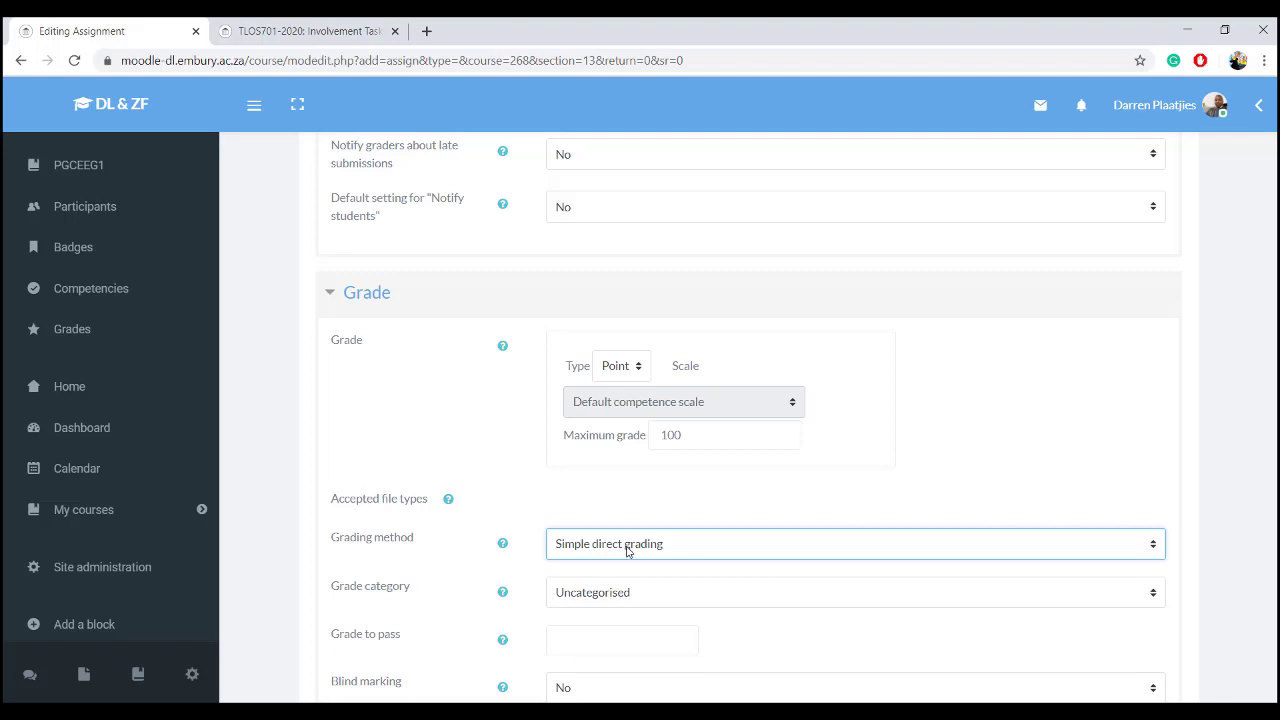
scroll(625, 549, "down", 4)
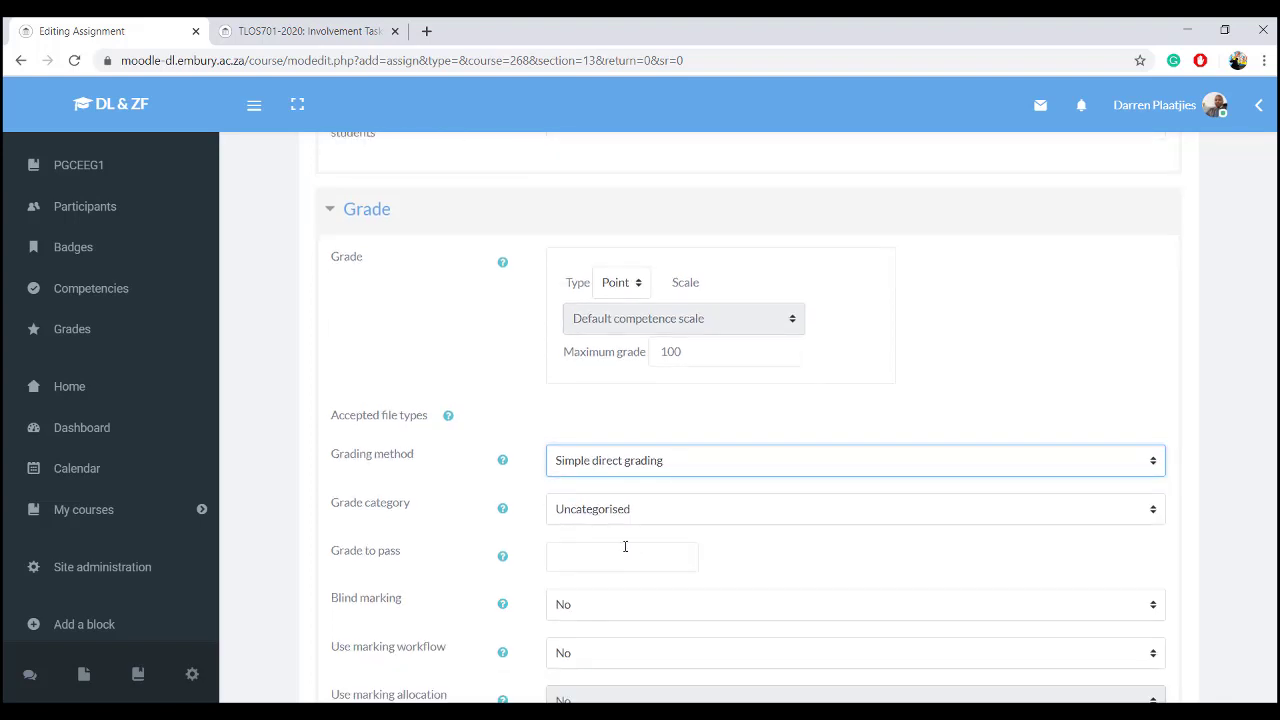
scroll(625, 546, "down", 1)
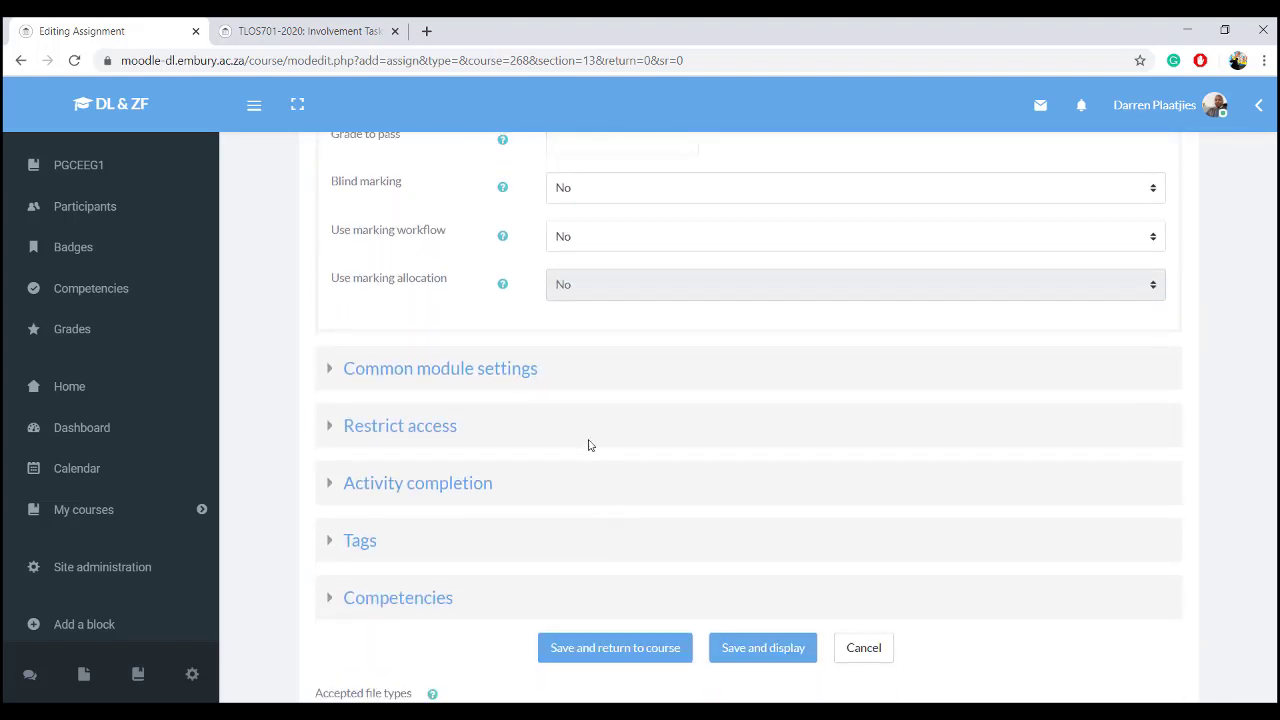
Examine the common module settings, collapse them, and expand the access restriction settings
left_click(494, 370)
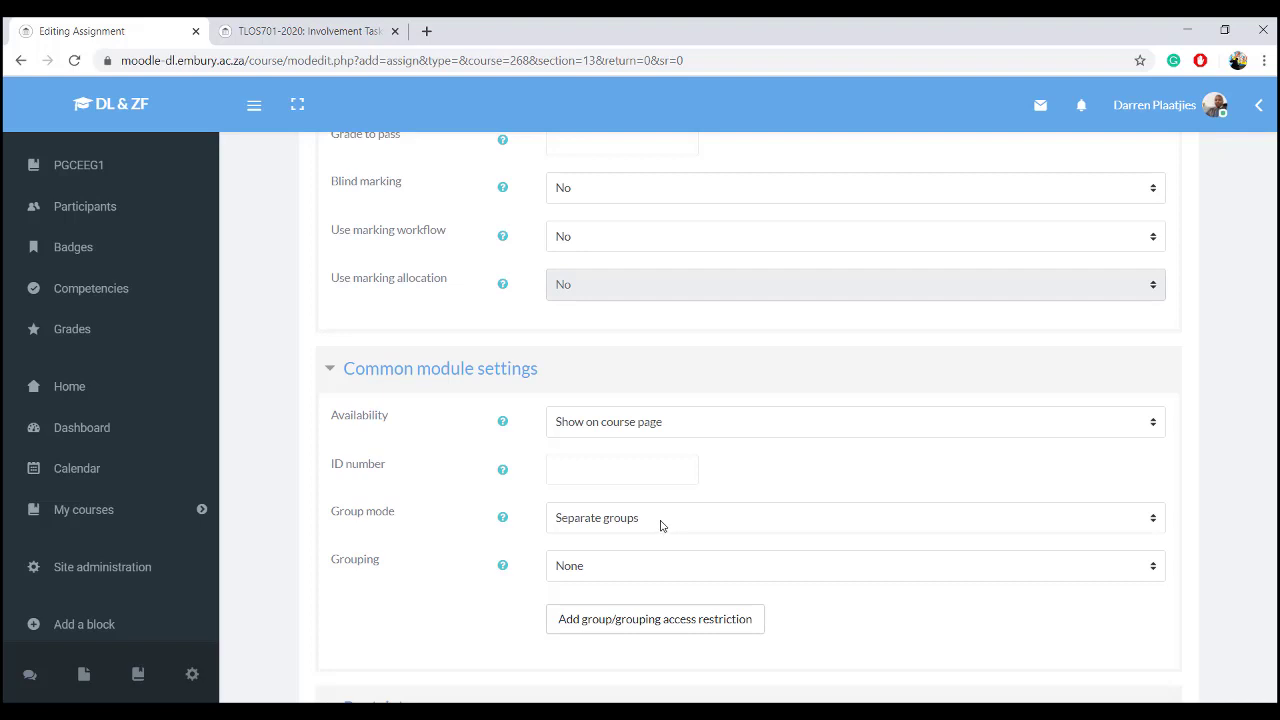
left_click(494, 378)
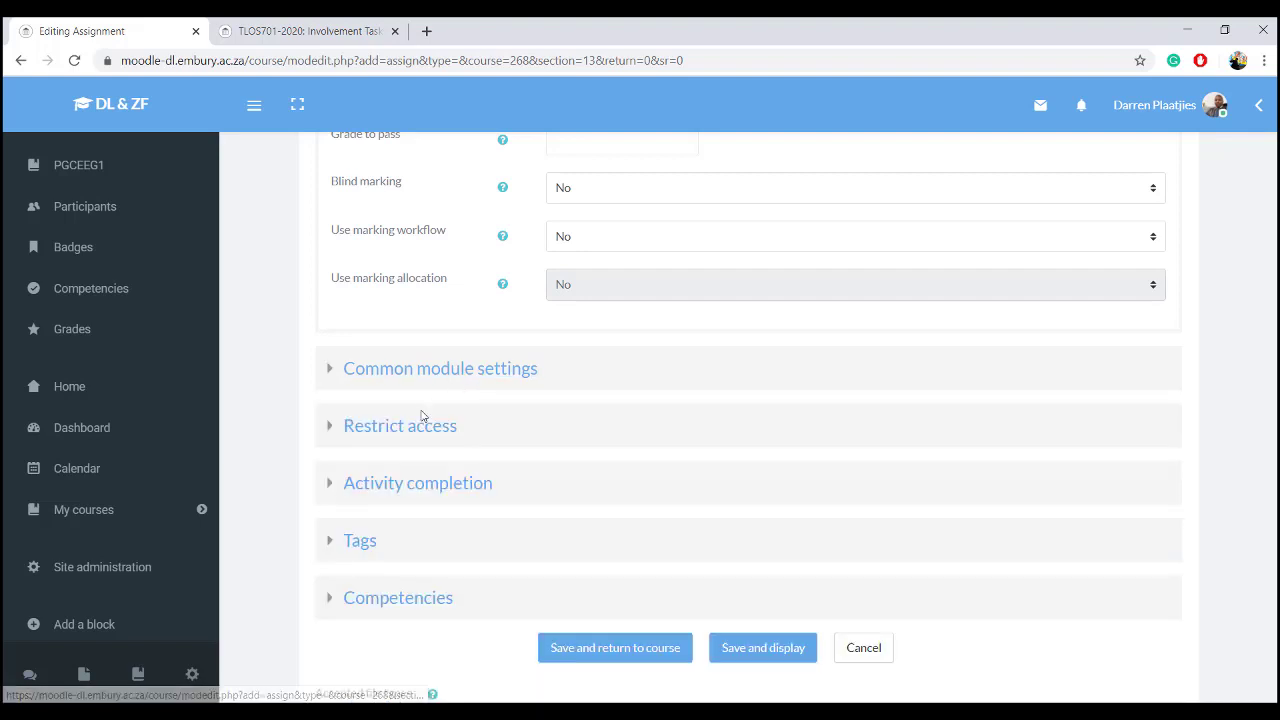
left_click(444, 437)
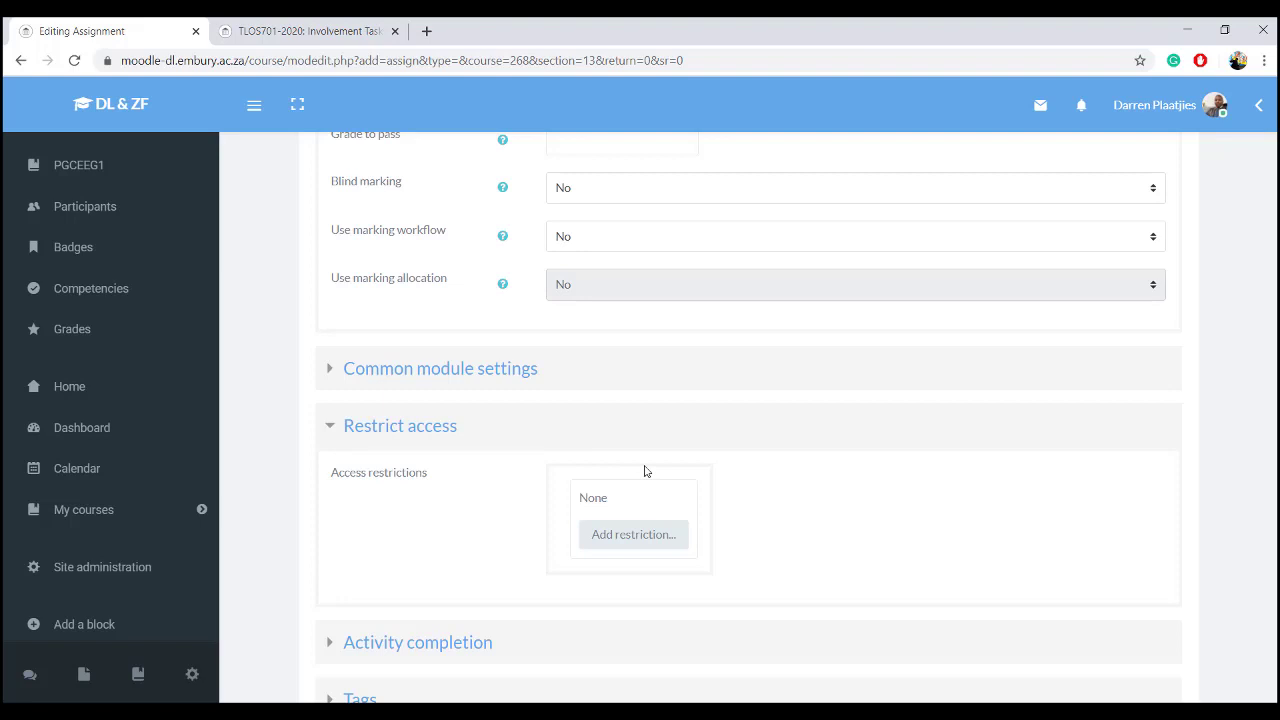
Check the activity completion settings, collapse them, and save the assignment with a return to the course page
scroll(645, 471, "down", 3)
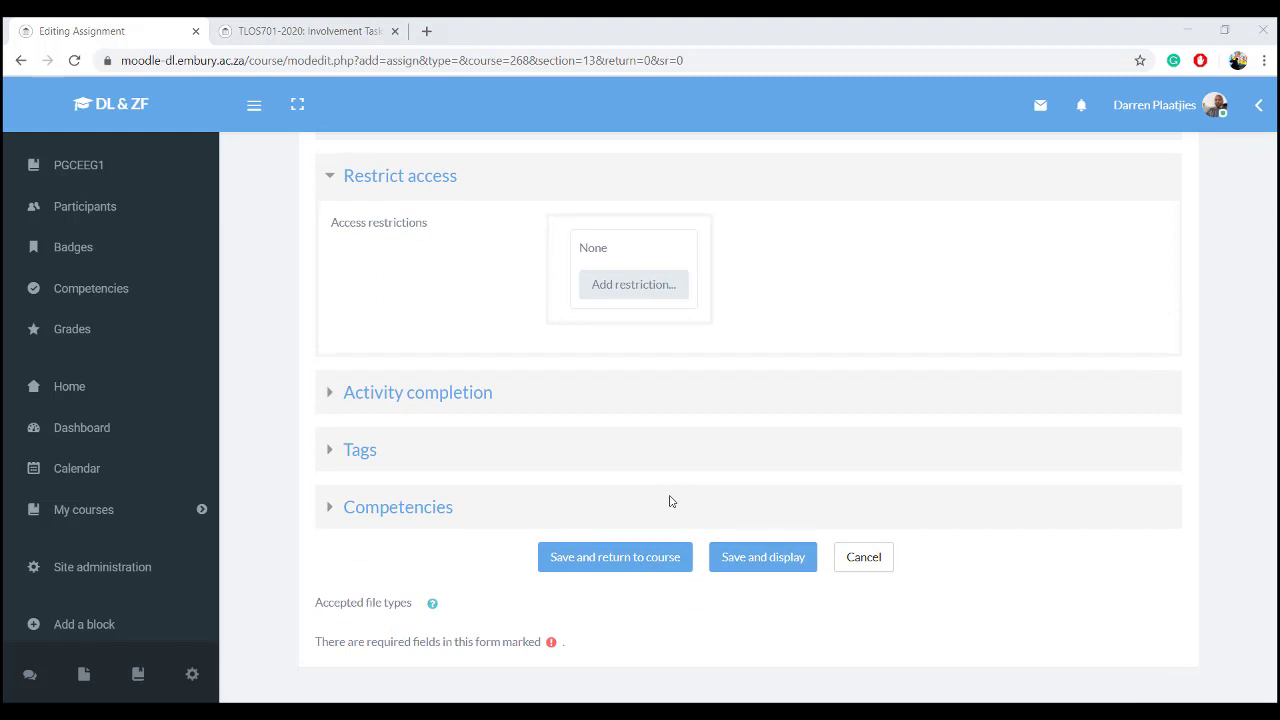
left_click(420, 402)
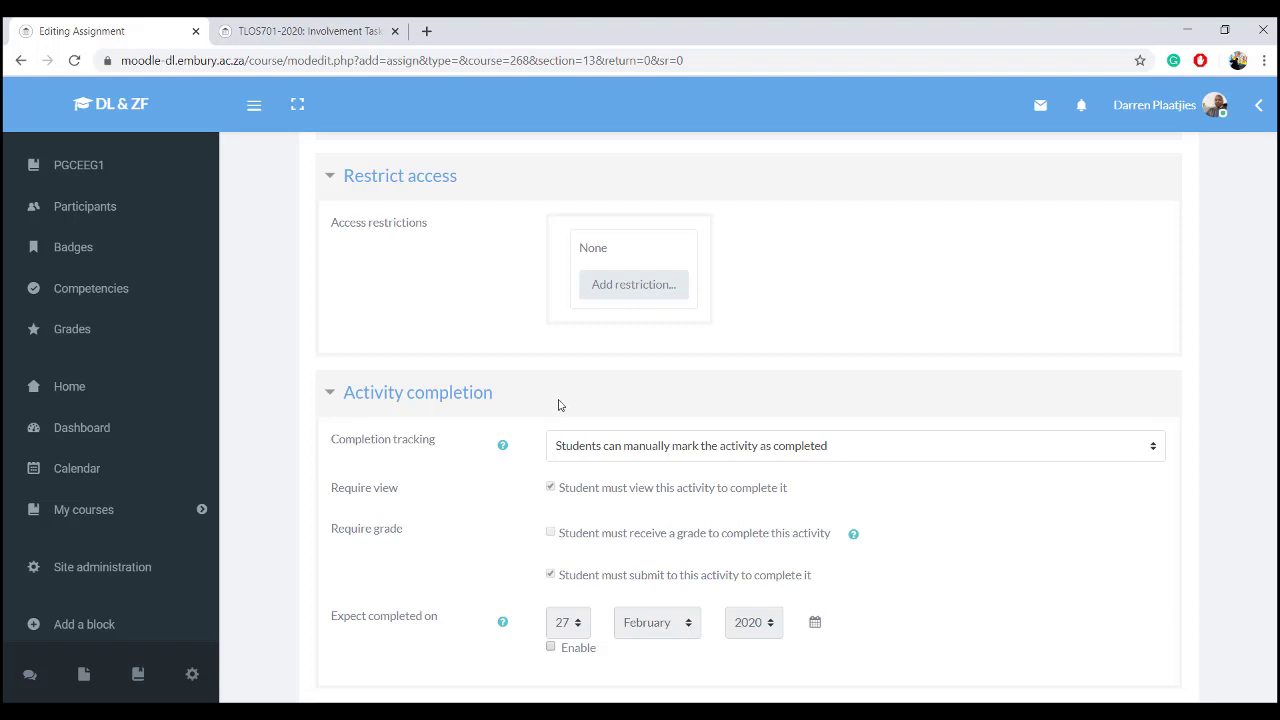
left_click(428, 393)
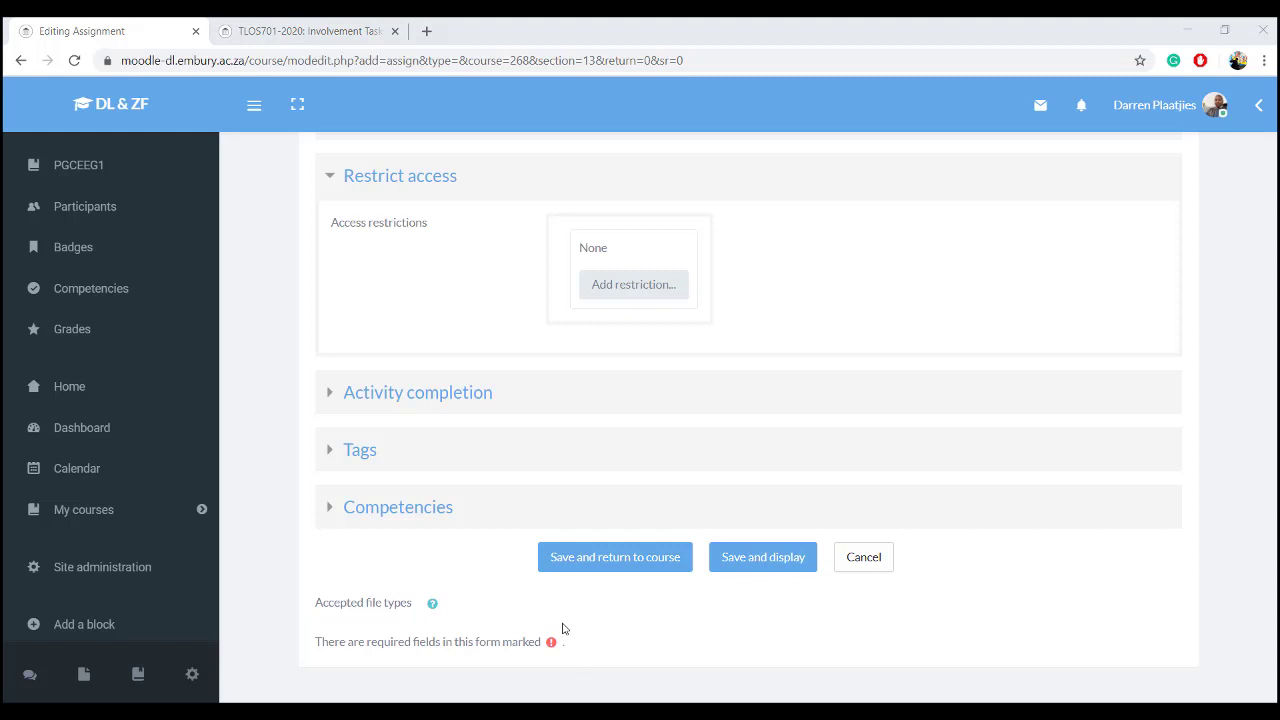
left_click(602, 572)
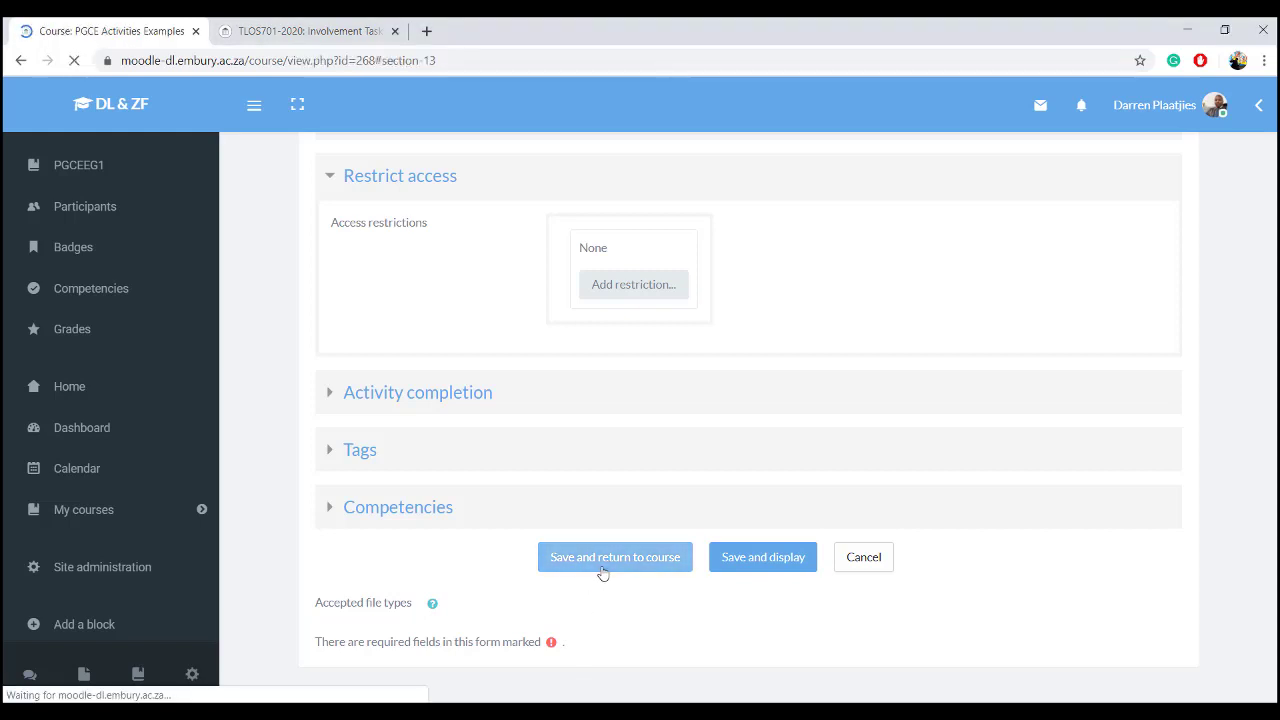